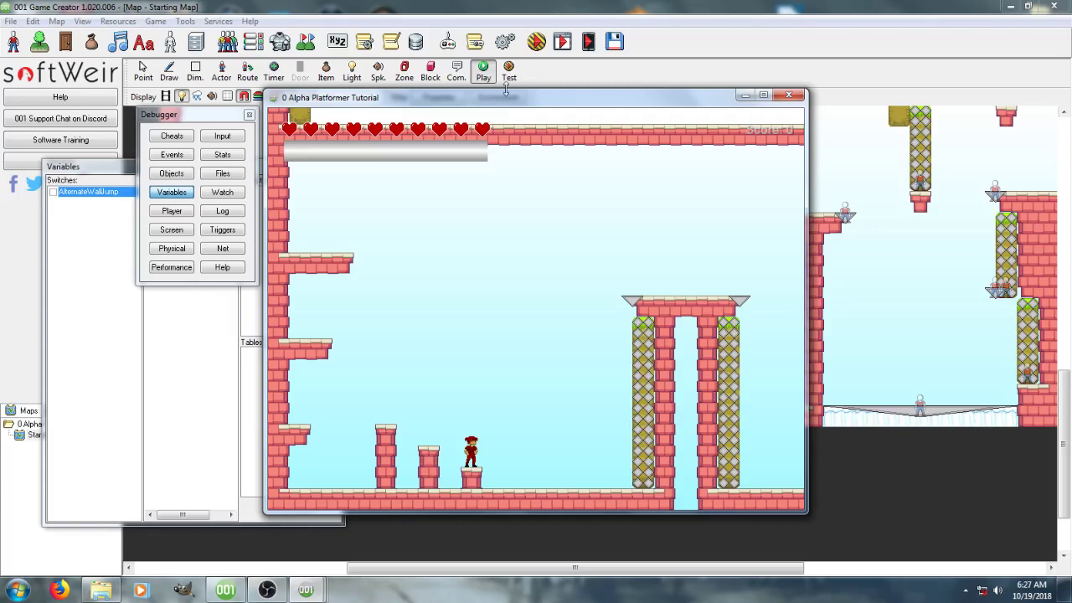
Step: Playtest the character's double jump and wall jump on the near side of the twin pillar, and return to the short starting block
{"action": "key", "text": "Right"}
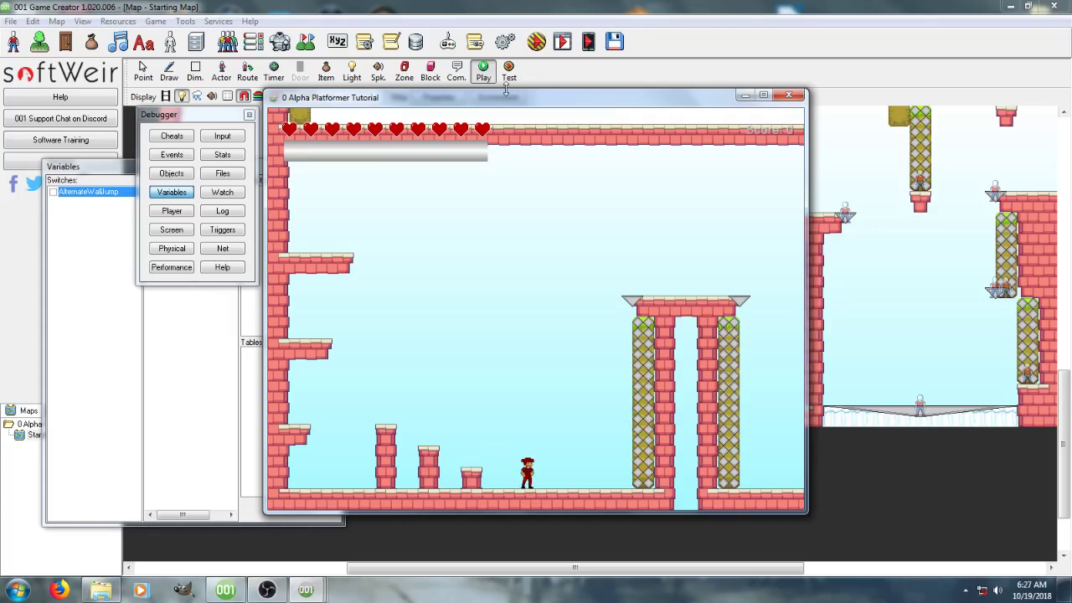
{"action": "key", "text": "Up"}
{"action": "key", "text": "Up"}
{"action": "key", "text": "Right"}
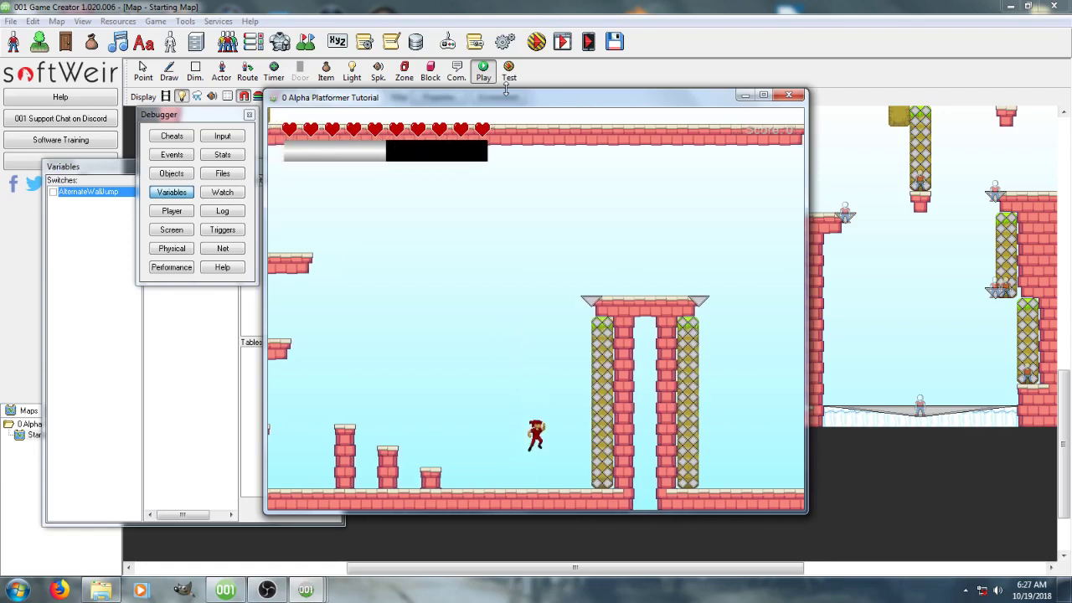
{"action": "key", "text": "Up"}
{"action": "key", "text": "Right"}
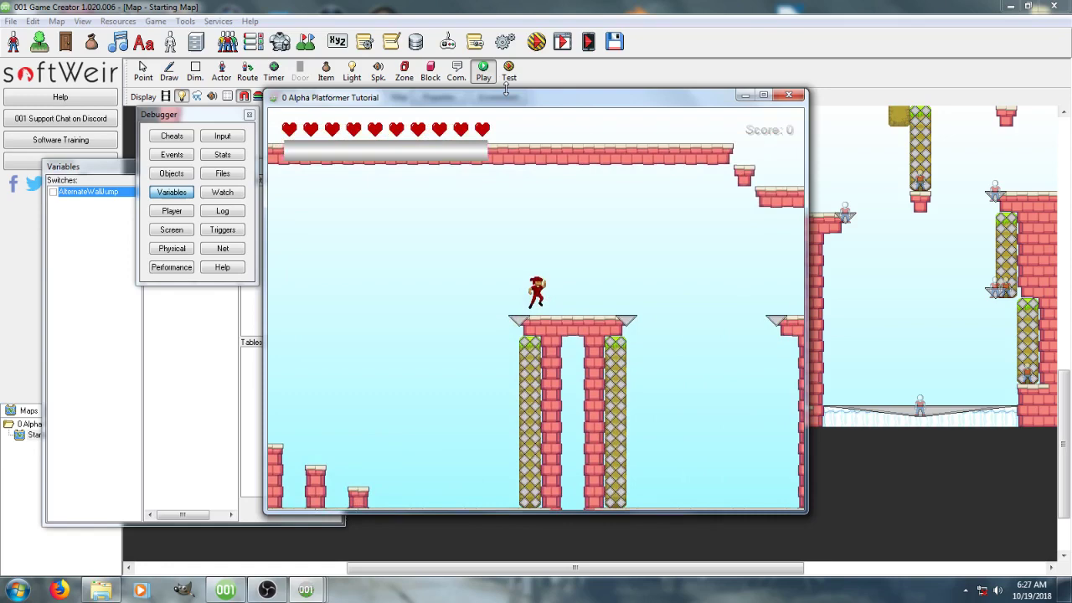
{"action": "key", "text": "Left"}
{"action": "key", "text": "Up"}
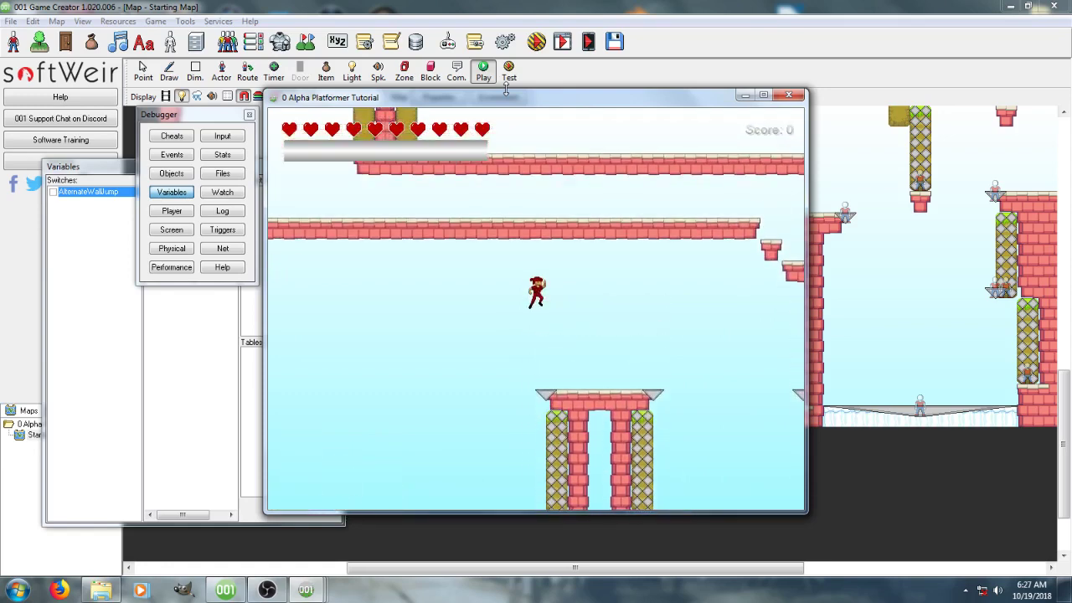
{"action": "key", "text": "Up"}
{"action": "key", "text": "Left"}
{"action": "key", "text": "Right"}
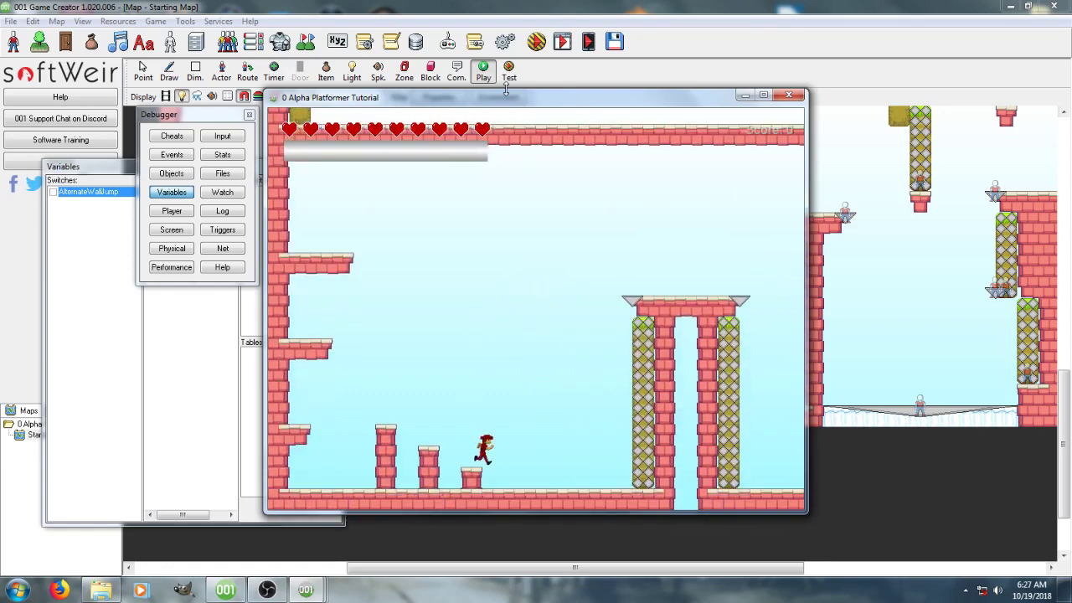
Step: Wall-jump onto the twin pillar, try jumping from its top, and drop to the ground before the single pillar
{"action": "key", "text": "Up"}
{"action": "key", "text": "Right"}
{"action": "key", "text": "Up"}
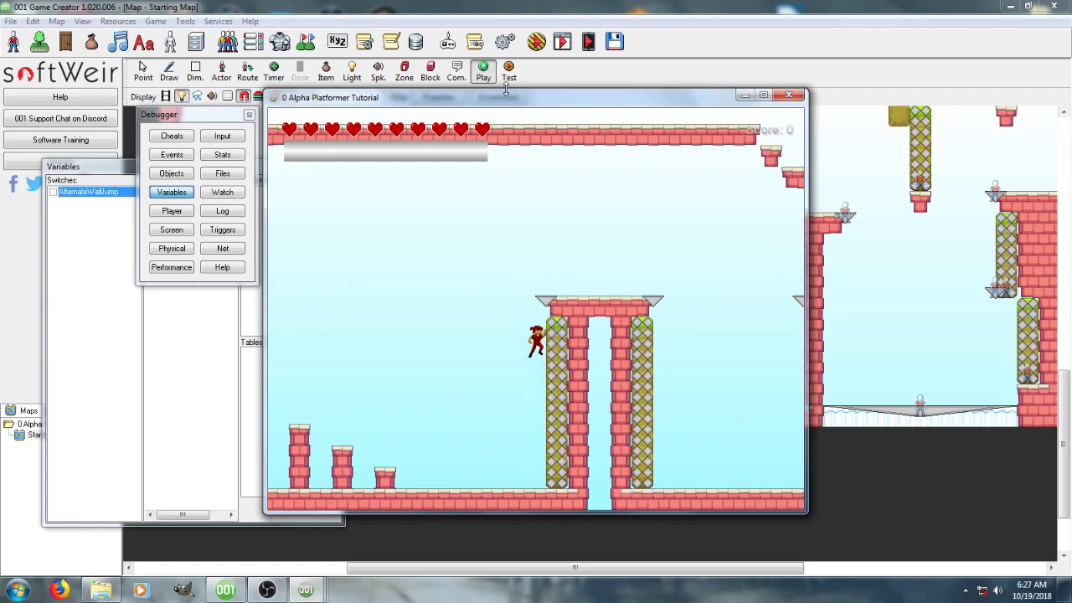
{"action": "key", "text": "Up"}
{"action": "key", "text": "Right"}
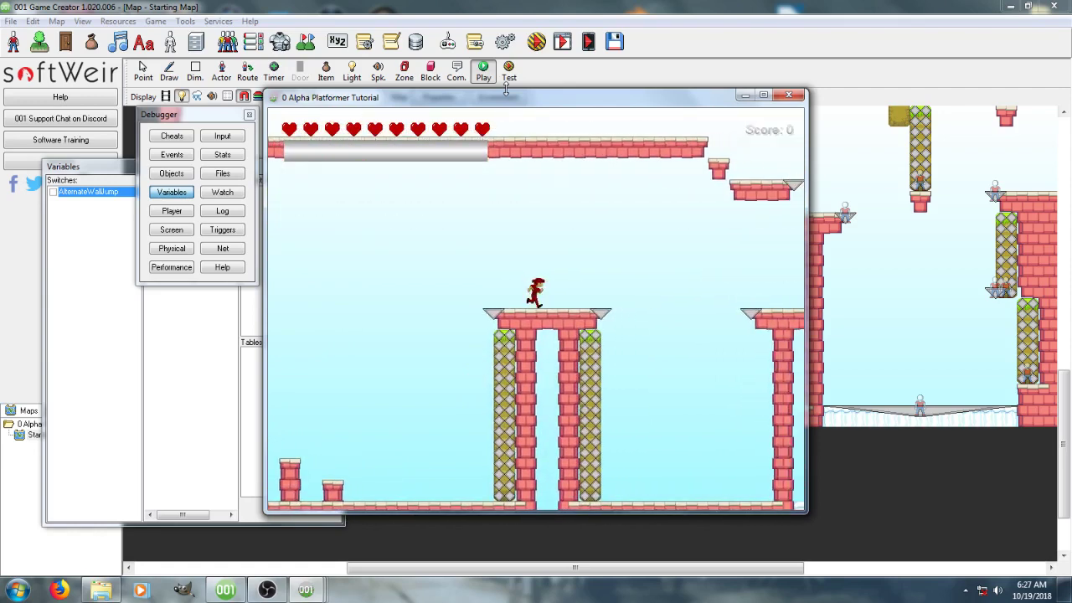
{"action": "key", "text": "Right"}
{"action": "key", "text": "Up"}
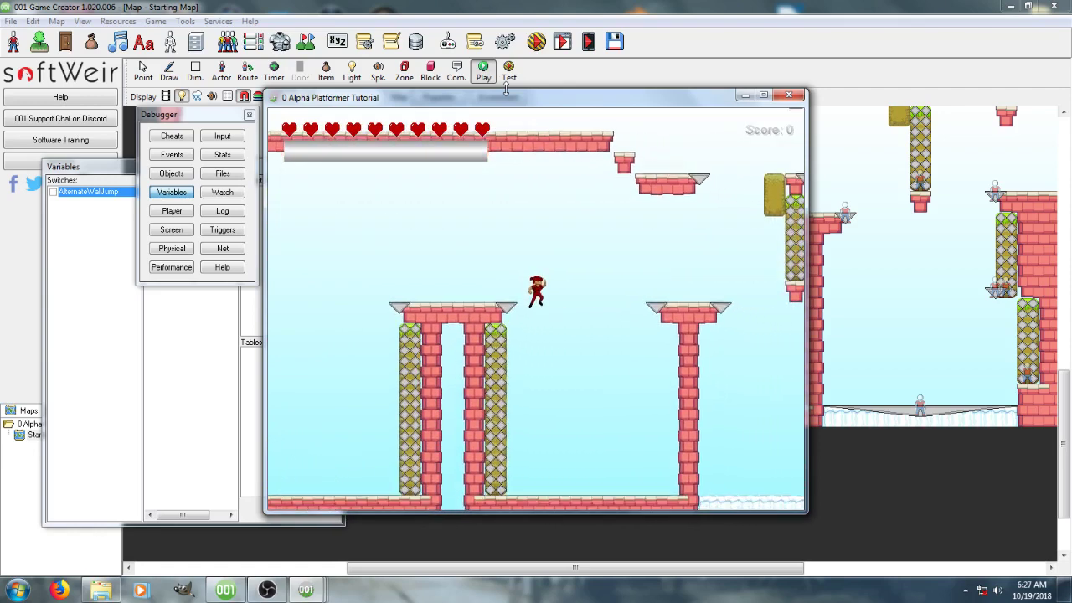
{"action": "key", "text": "Up"}
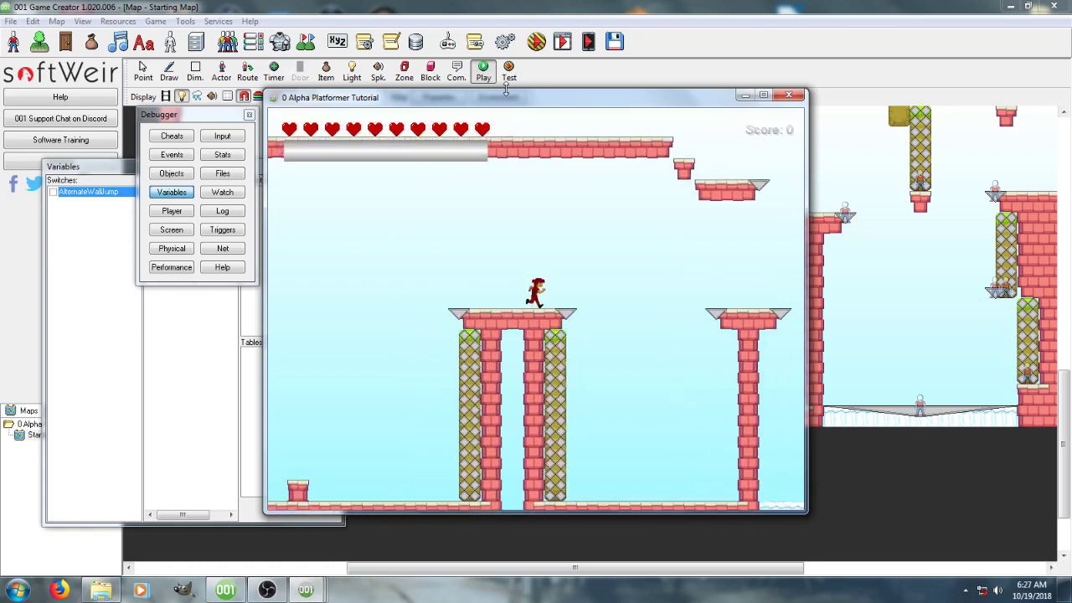
{"action": "key", "text": "Right"}
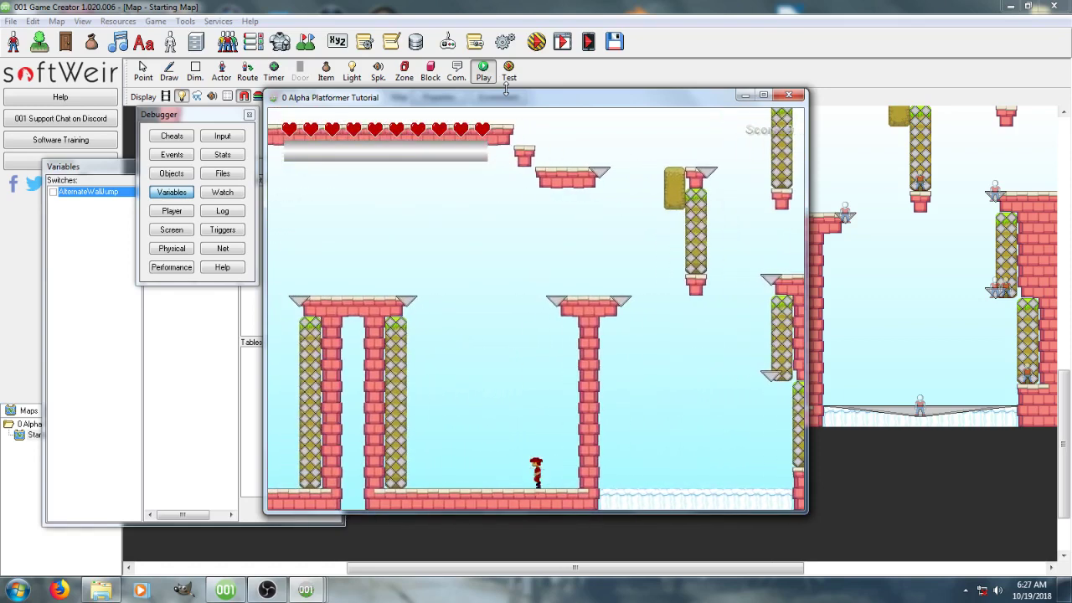
Step: Test repeated wall jumps up the climbing wall on the far side of the twin pillar
{"action": "key", "text": "Left"}
{"action": "key", "text": "Up"}
{"action": "key", "text": "Left"}
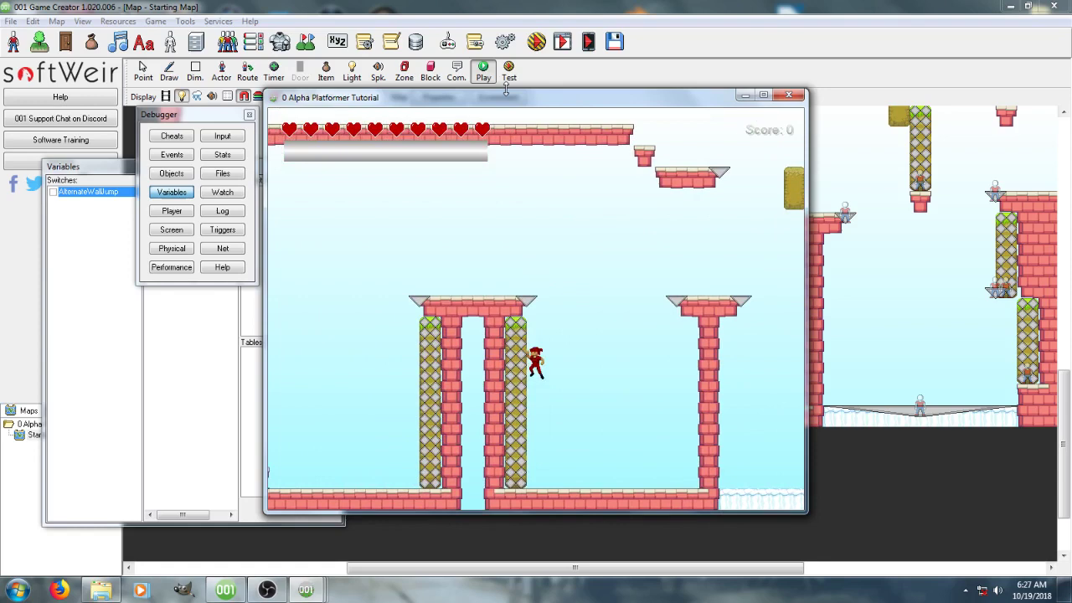
{"action": "key", "text": "Up"}
{"action": "key", "text": "Right"}
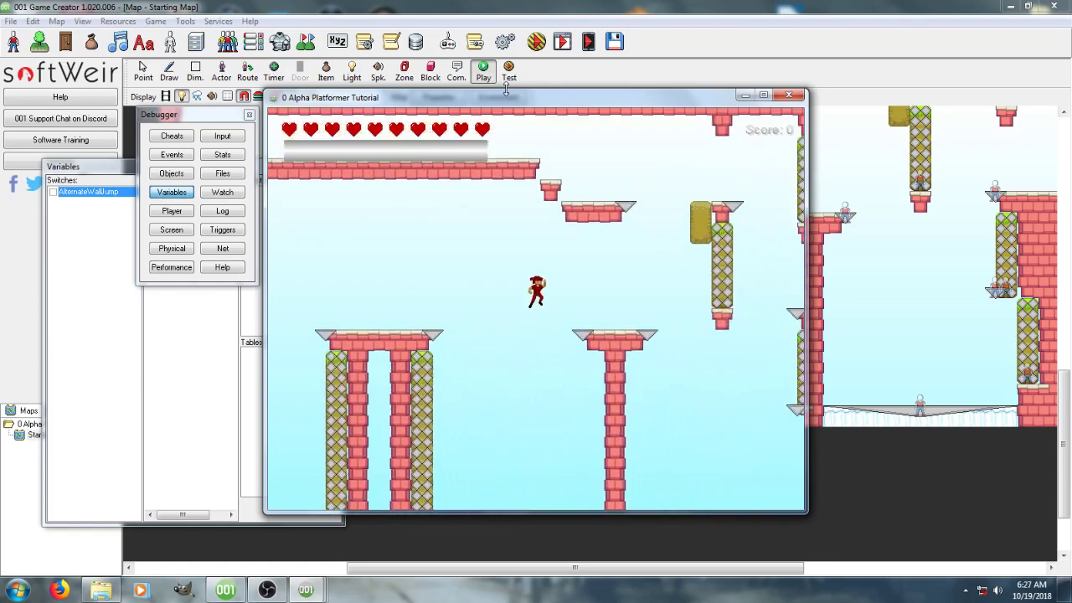
{"action": "key", "text": "Left"}
{"action": "key", "text": "Up"}
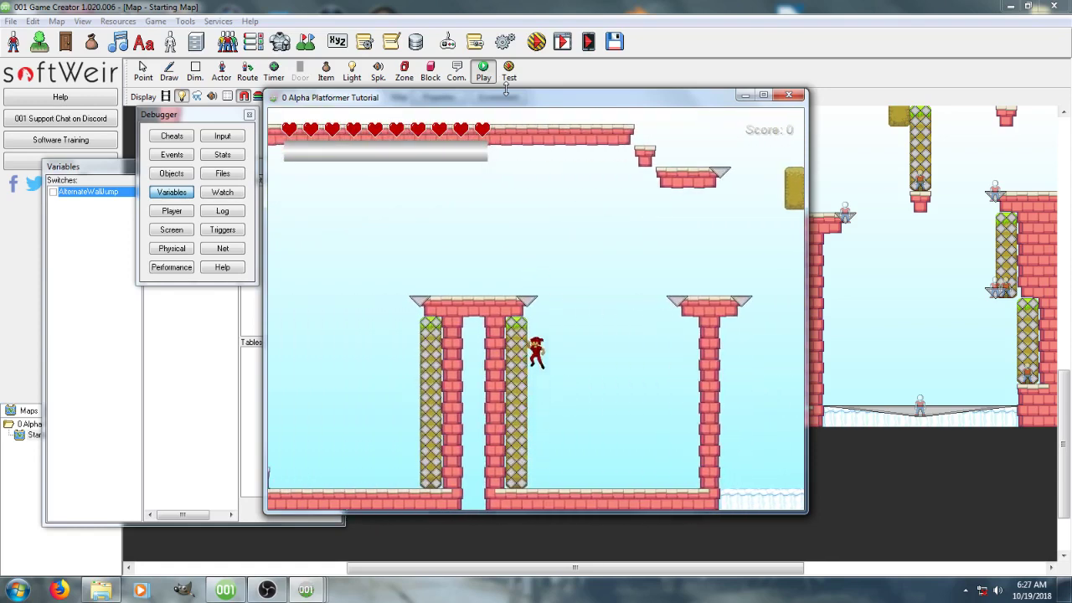
{"action": "key", "text": "Up"}
{"action": "key", "text": "Left"}
{"action": "key", "text": "Right"}
{"action": "key", "text": "Up"}
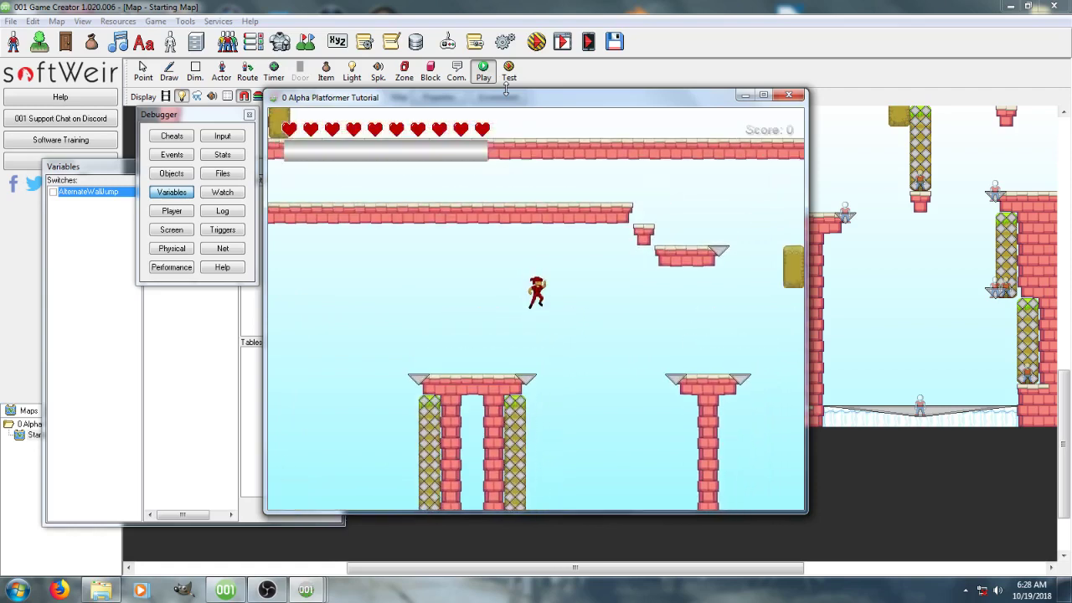
Step: Jump across to the top of the single pillar and end the playtest
{"action": "key", "text": "Up"}
{"action": "key", "text": "Right"}
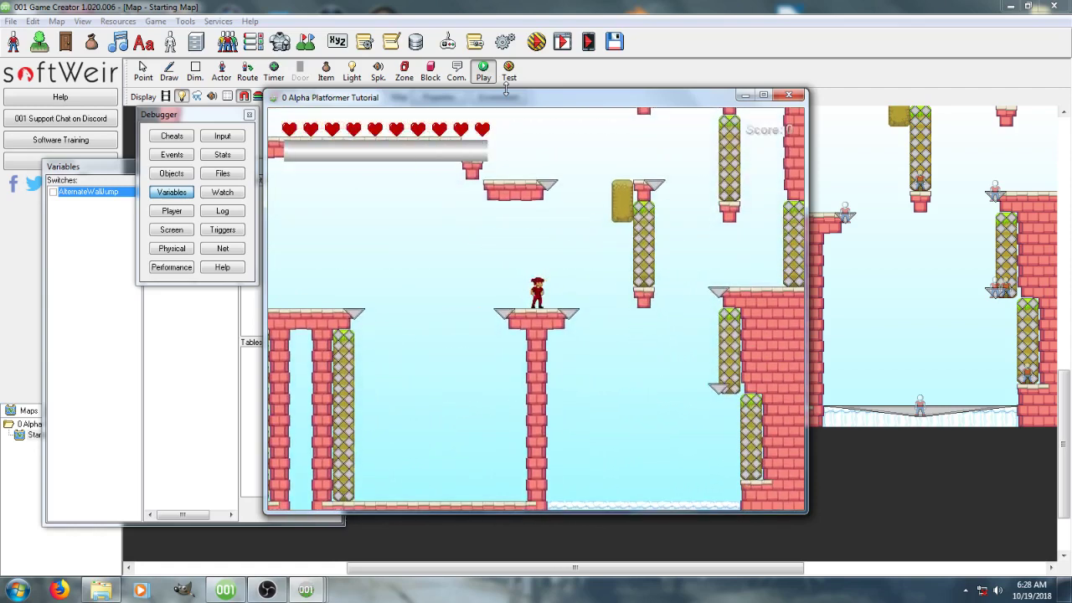
{"action": "key", "text": "Left"}
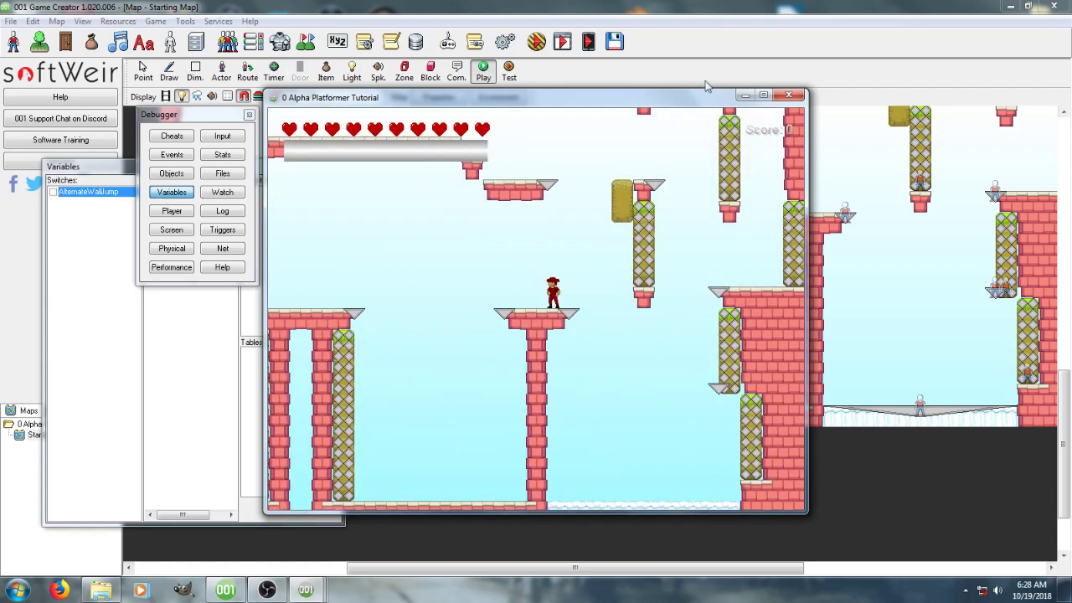
{"action": "left_click", "coordinate": [797, 96]}
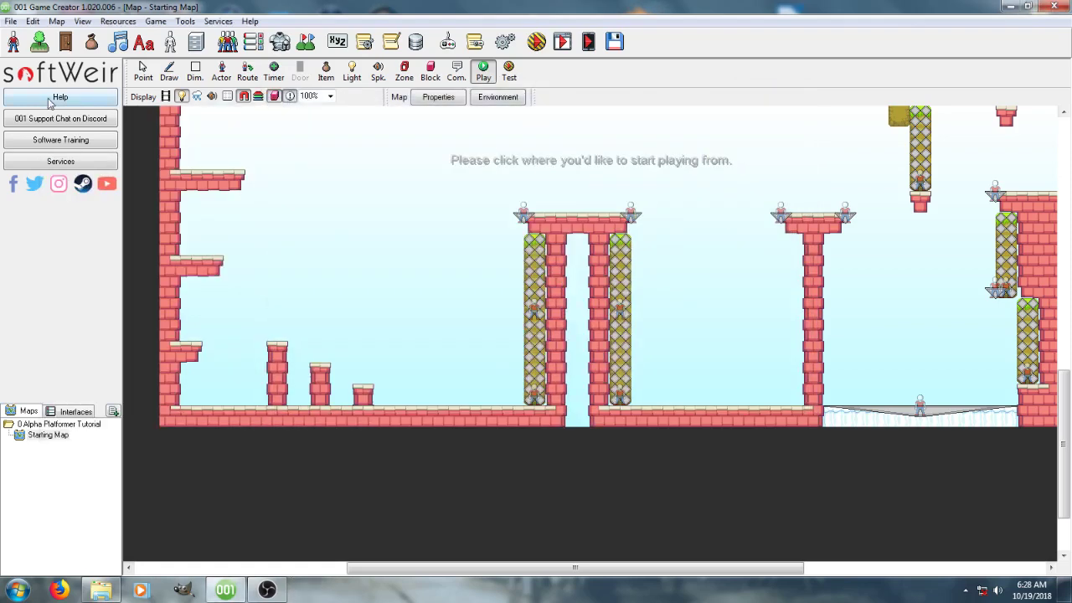
Step: Return the map editor to the Point tool and open the Jump control's script in the Regular Game input triggers
{"action": "left_click", "coordinate": [143, 70]}
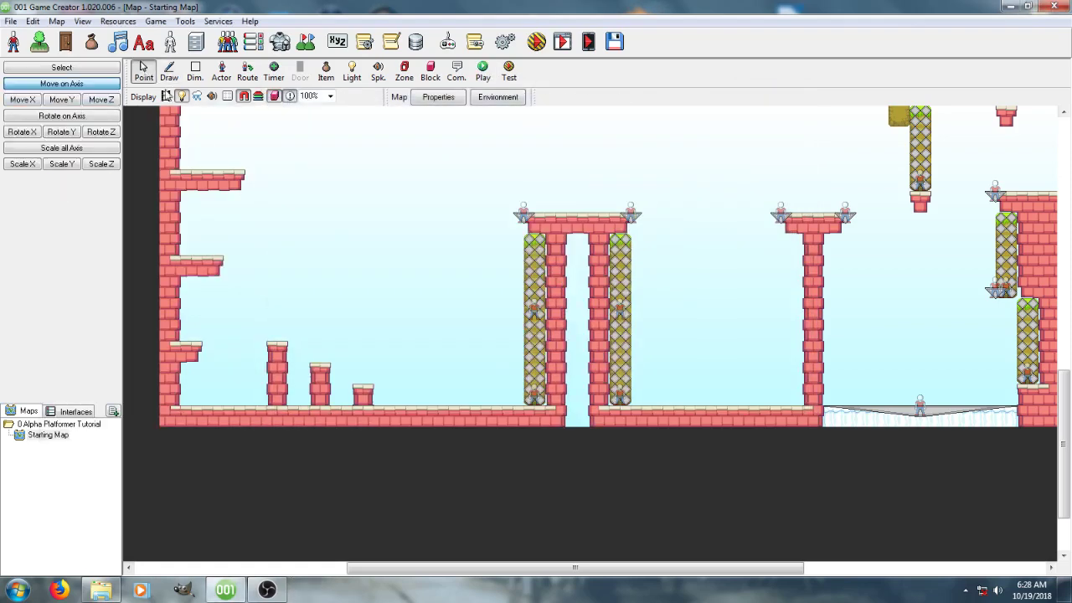
{"action": "left_click", "coordinate": [115, 22]}
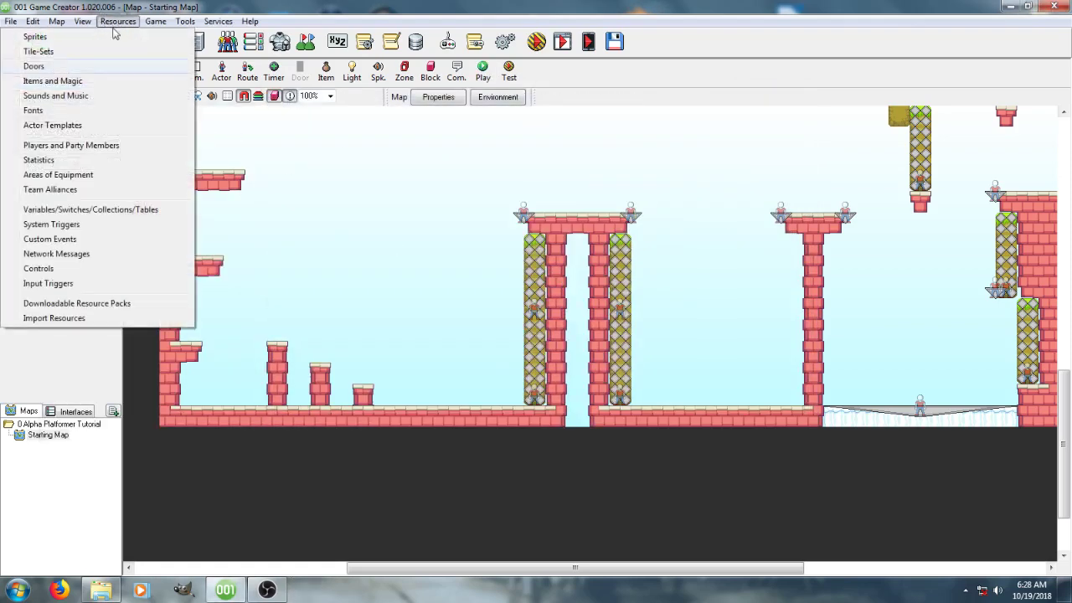
{"action": "left_click", "coordinate": [83, 284]}
{"action": "left_click", "coordinate": [308, 170]}
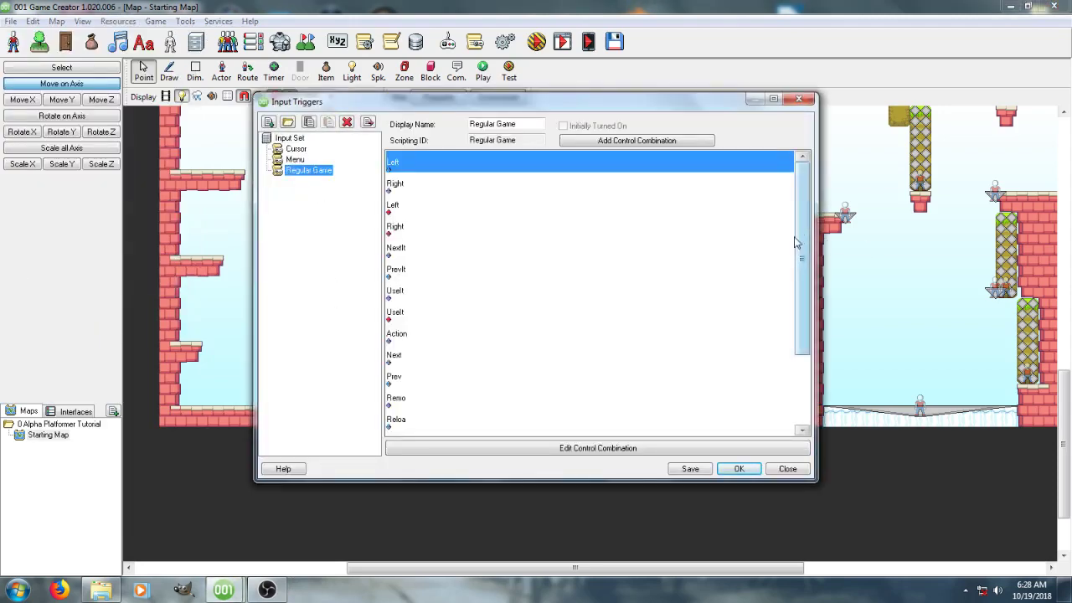
{"action": "left_click_drag", "start_coordinate": [796, 243], "coordinate": [796, 315]}
{"action": "double_click", "coordinate": [427, 382]}
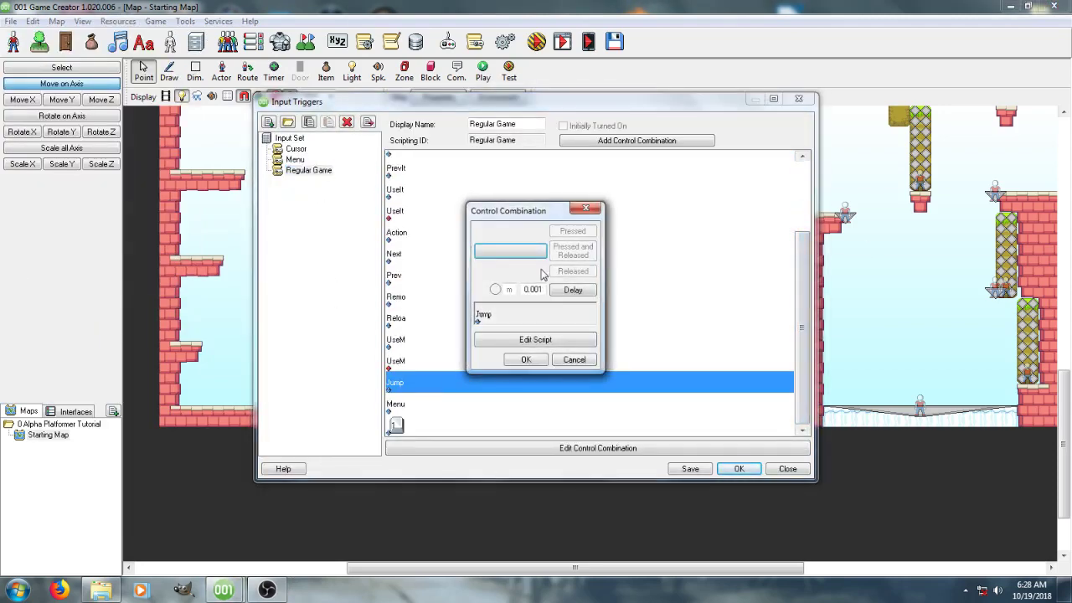
{"action": "left_click", "coordinate": [546, 341]}
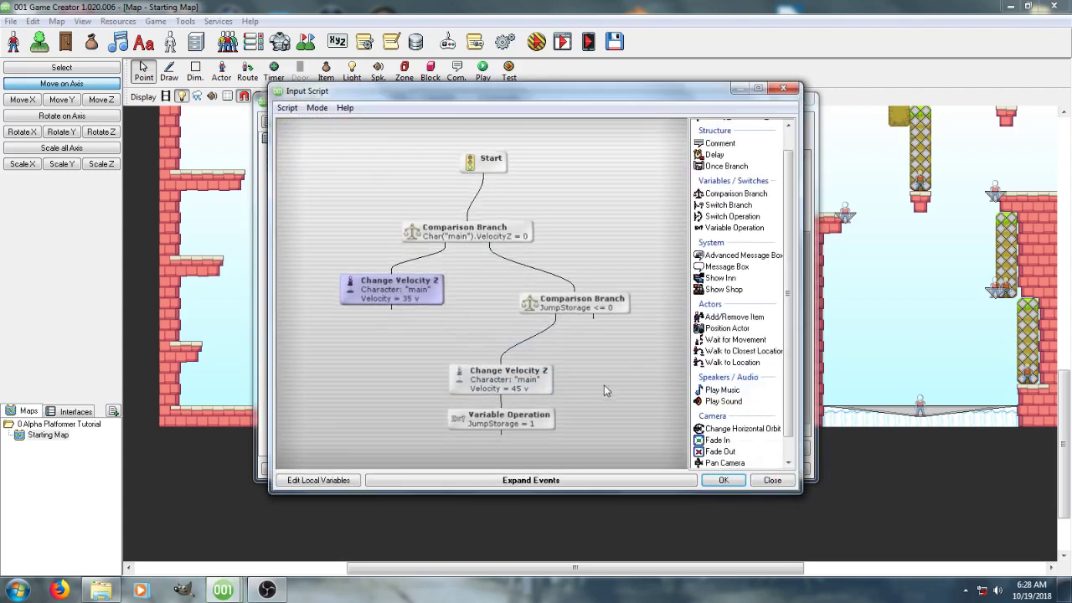
Step: Tidy the Jump script layout by moving the JumpStorage comparison branch and its velocity and variable nodes up
{"action": "left_click_drag", "start_coordinate": [354, 177], "coordinate": [521, 281]}
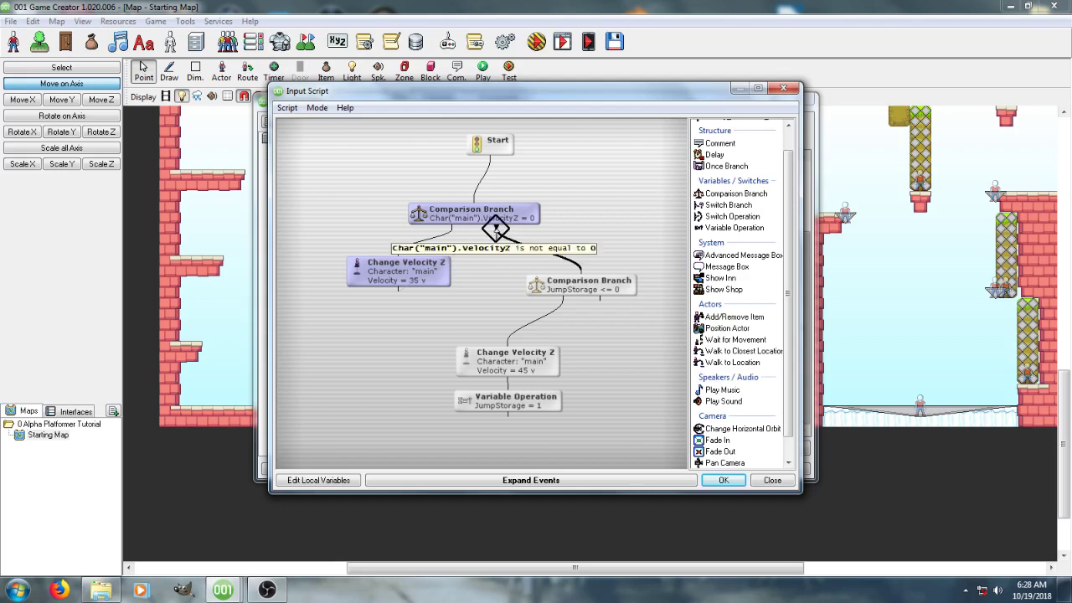
{"action": "left_click", "coordinate": [485, 251]}
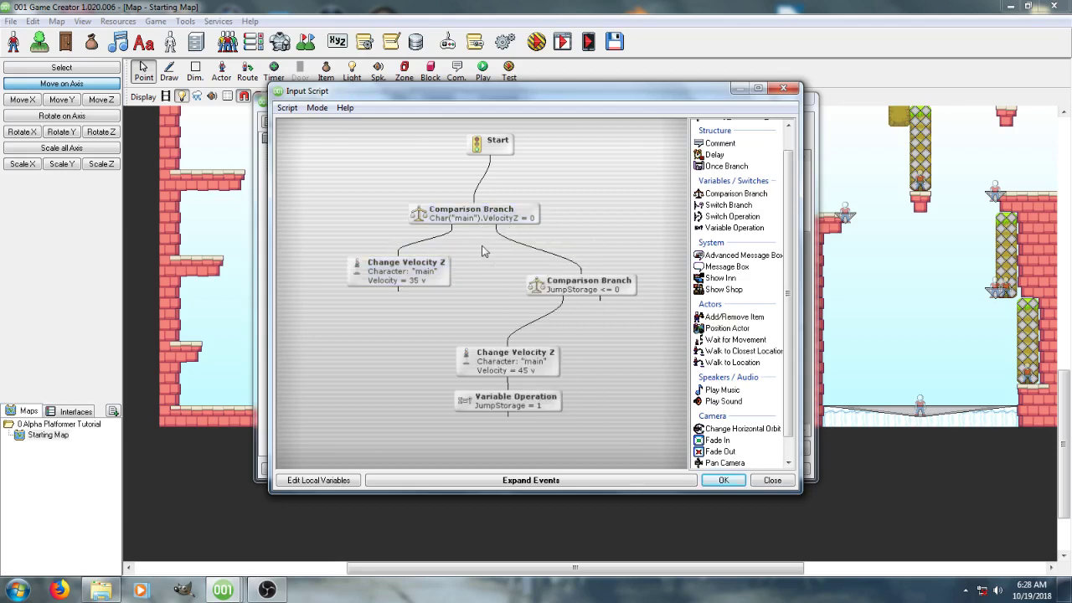
{"action": "left_click_drag", "start_coordinate": [569, 295], "coordinate": [563, 275]}
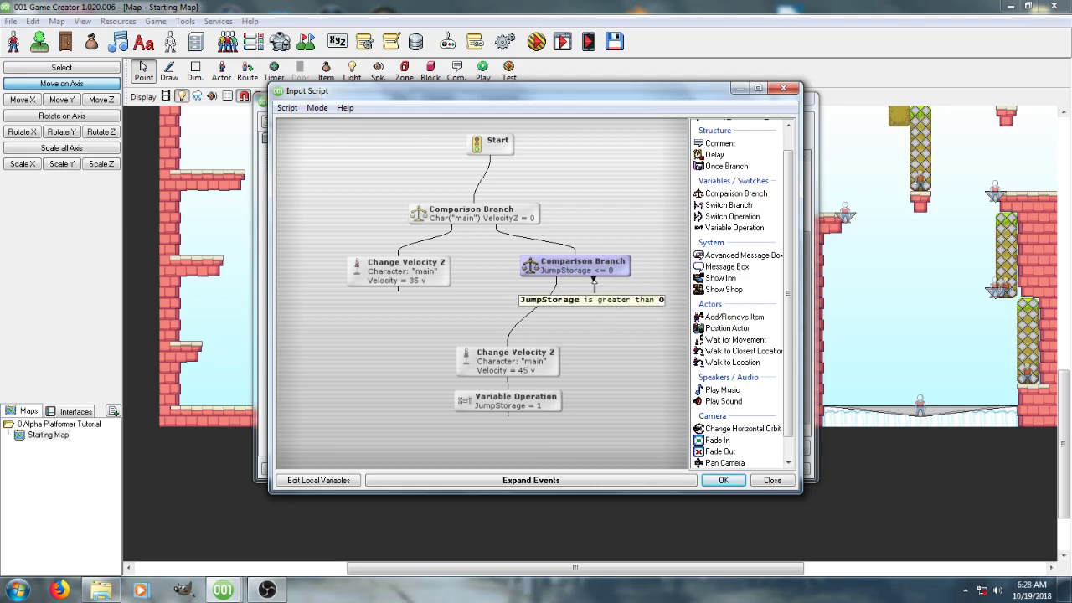
{"action": "left_click", "coordinate": [537, 354]}
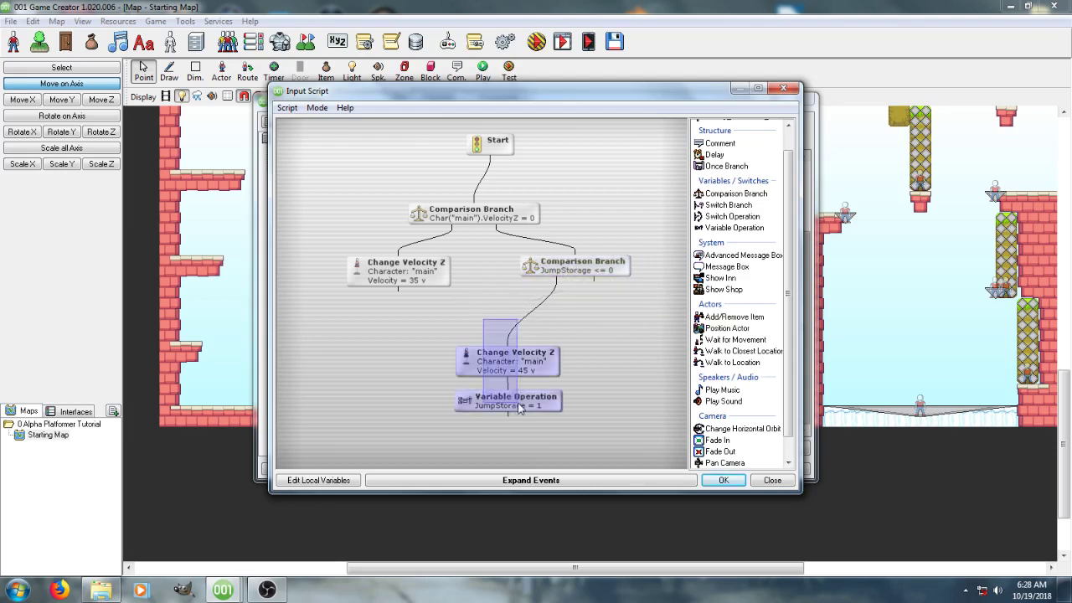
{"action": "left_click_drag", "start_coordinate": [536, 354], "coordinate": [546, 331]}
{"action": "left_click", "coordinate": [581, 311]}
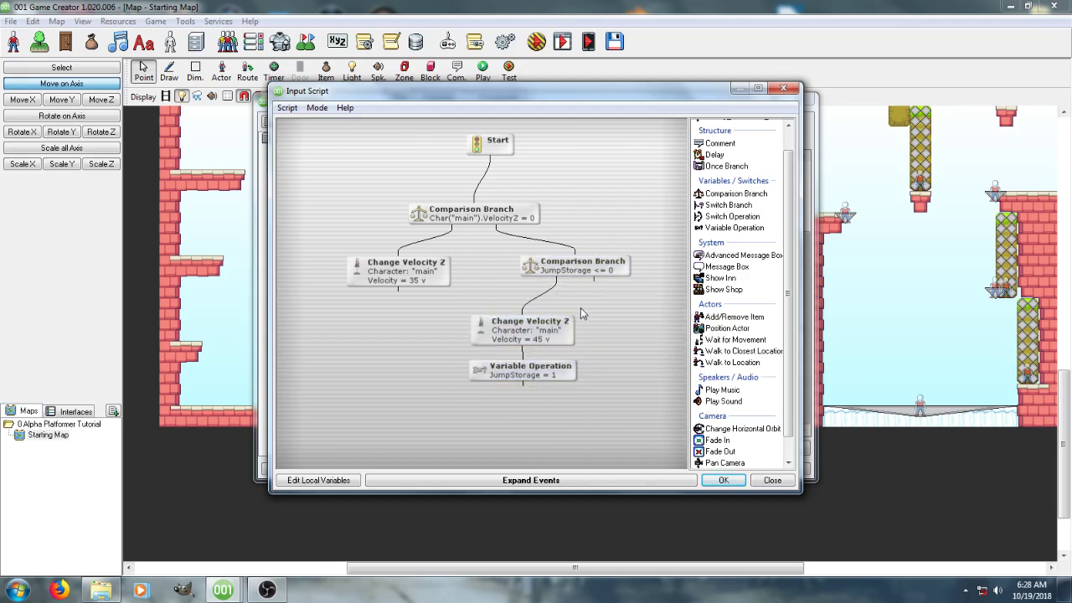
Step: Inspect the JumpStorage variable operation, then accept the Jump script and the input trigger settings
{"action": "double_click", "coordinate": [524, 377]}
{"action": "left_click", "coordinate": [581, 350]}
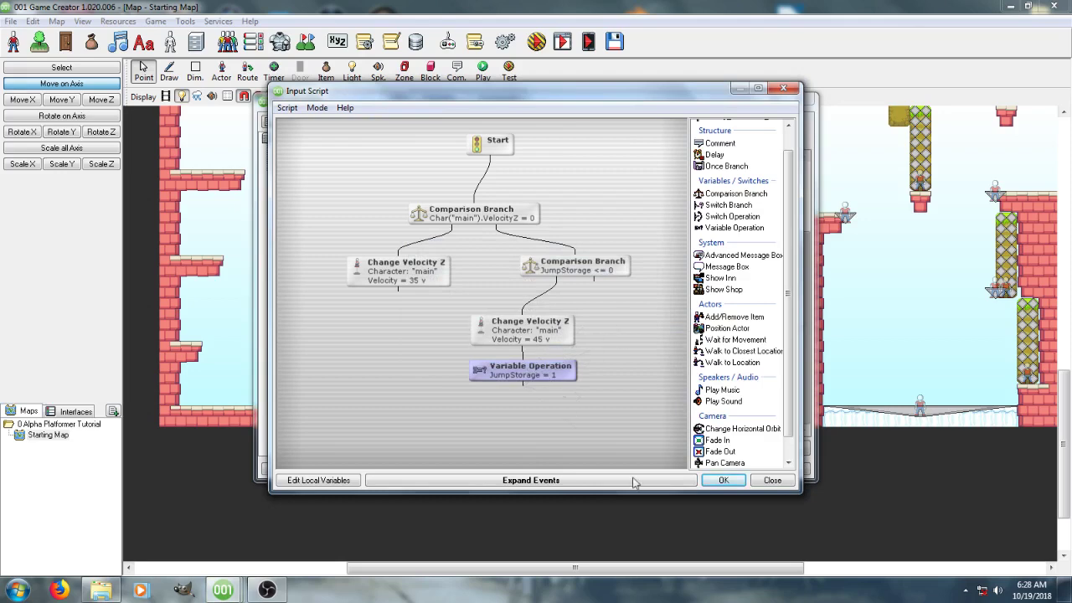
{"action": "left_click", "coordinate": [716, 482]}
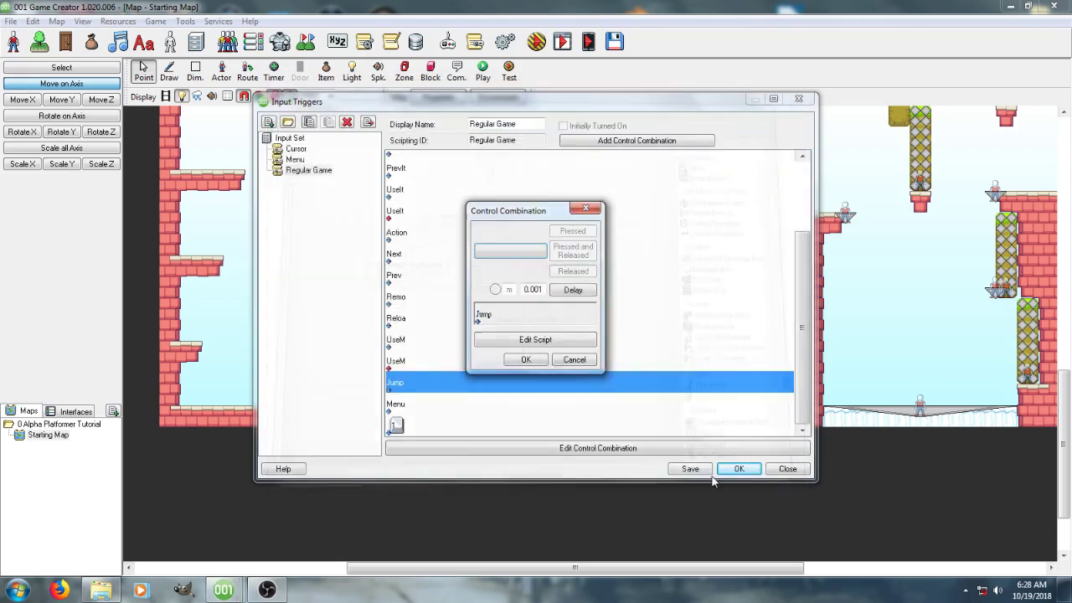
{"action": "left_click", "coordinate": [526, 360]}
{"action": "left_click", "coordinate": [480, 430]}
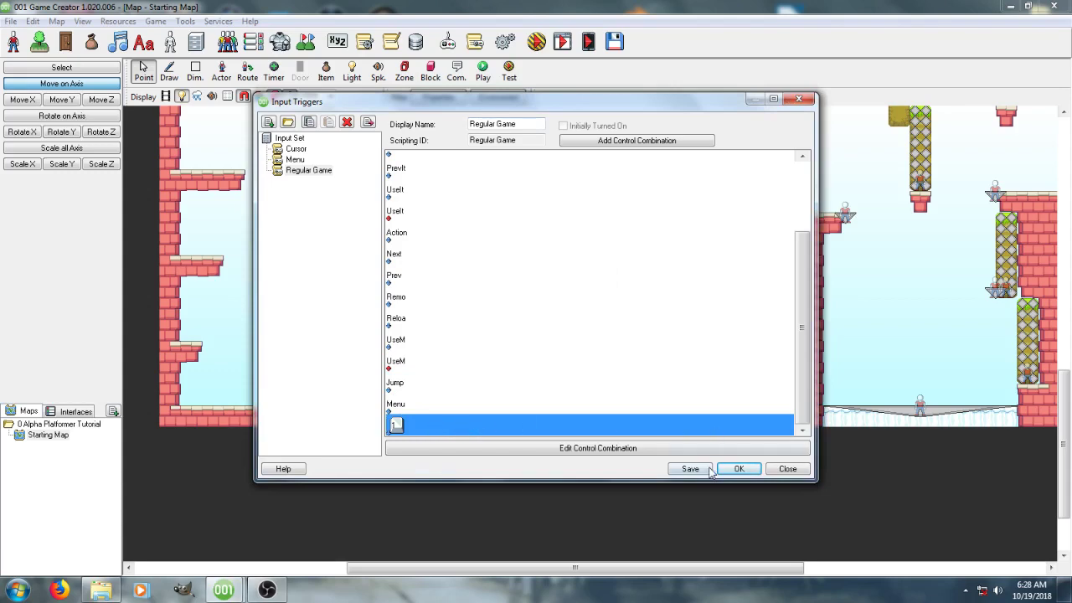
{"action": "left_click", "coordinate": [736, 469]}
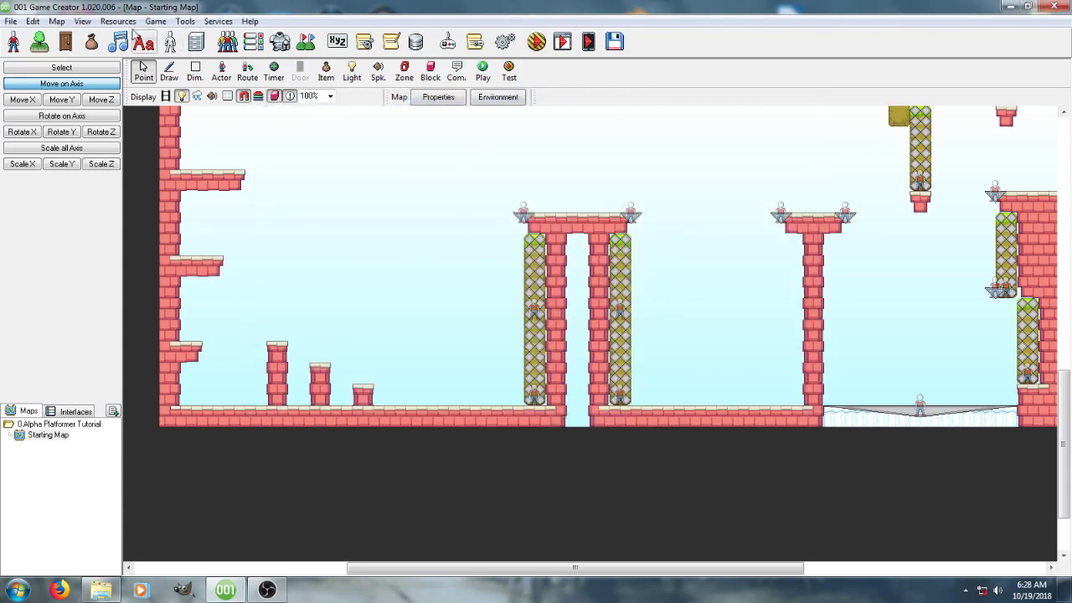
Step: Check the Jump and Jetpack entries in the Controls settings, and save the controls
{"action": "left_click", "coordinate": [118, 21]}
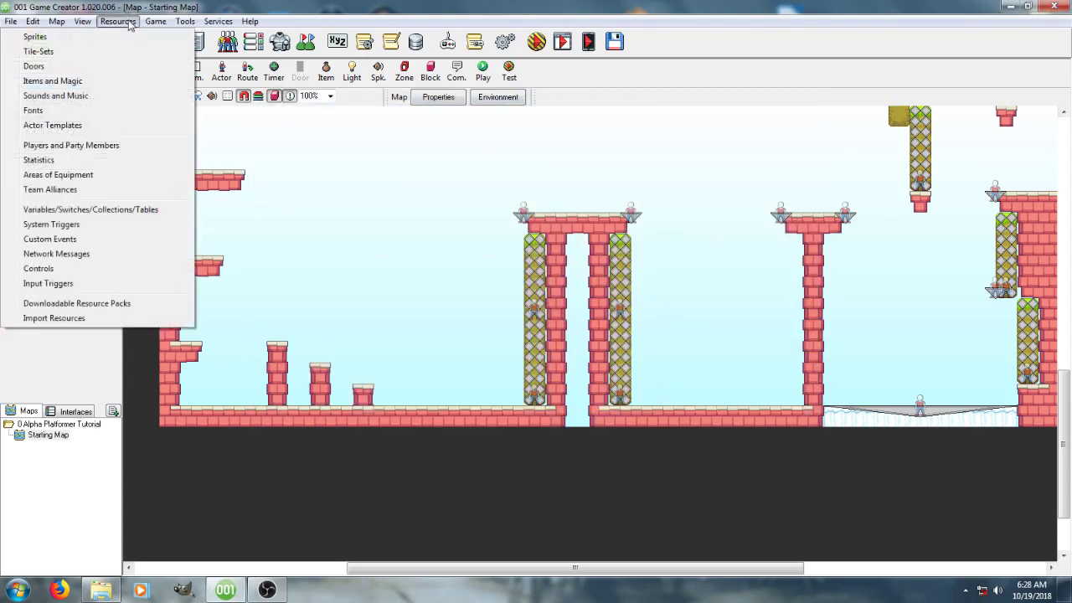
{"action": "left_click", "coordinate": [84, 268]}
{"action": "left_click_drag", "start_coordinate": [734, 197], "coordinate": [725, 437]}
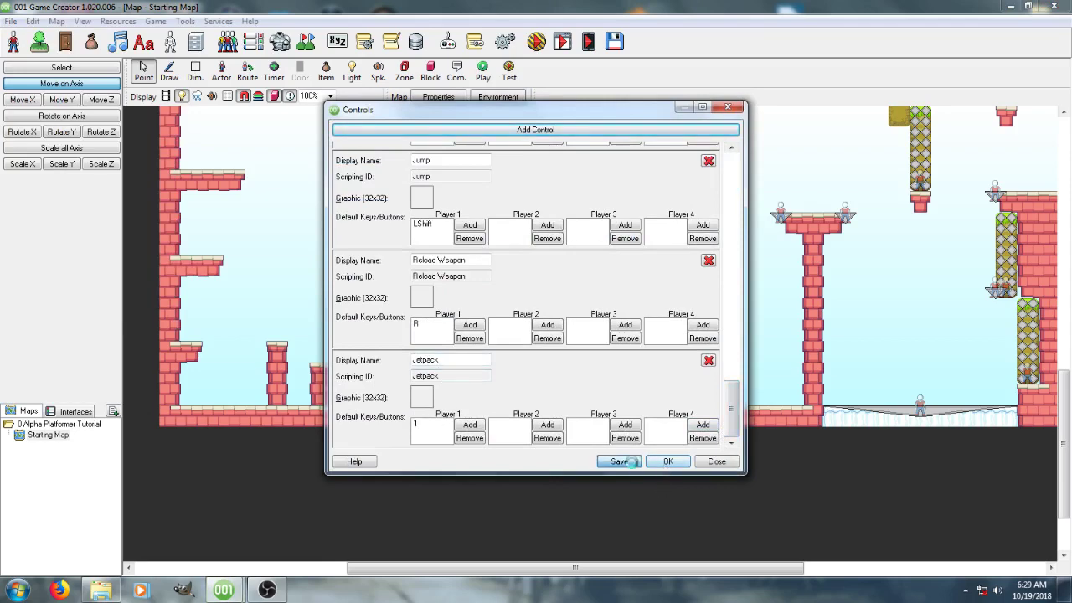
{"action": "left_click", "coordinate": [619, 461]}
{"action": "left_click", "coordinate": [570, 344]}
{"action": "left_click", "coordinate": [663, 461]}
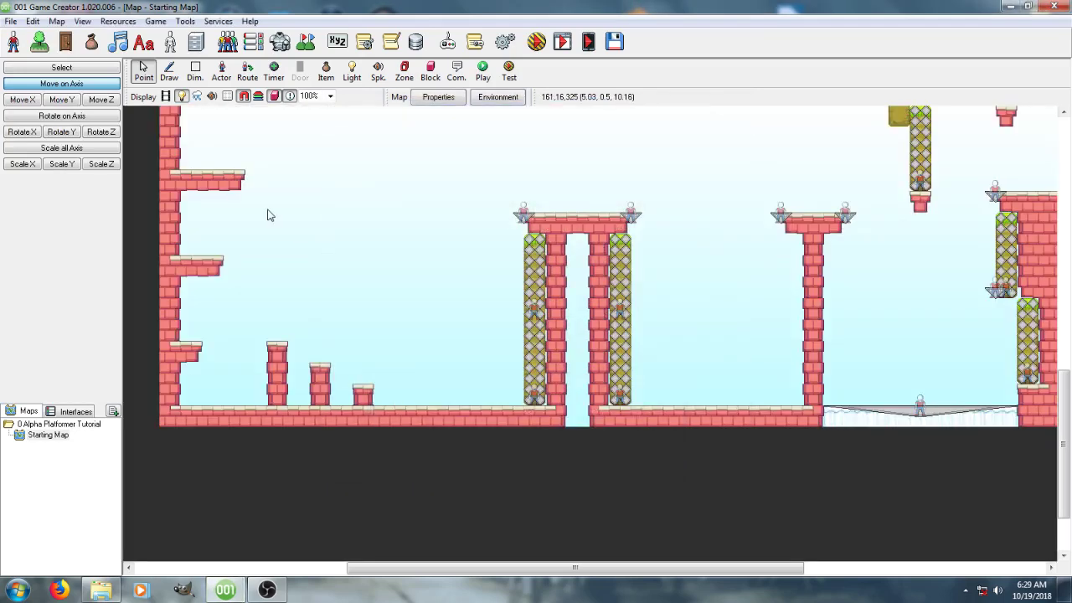
Step: Save the Starting Map and open the HUD interface
{"action": "left_click", "coordinate": [83, 409]}
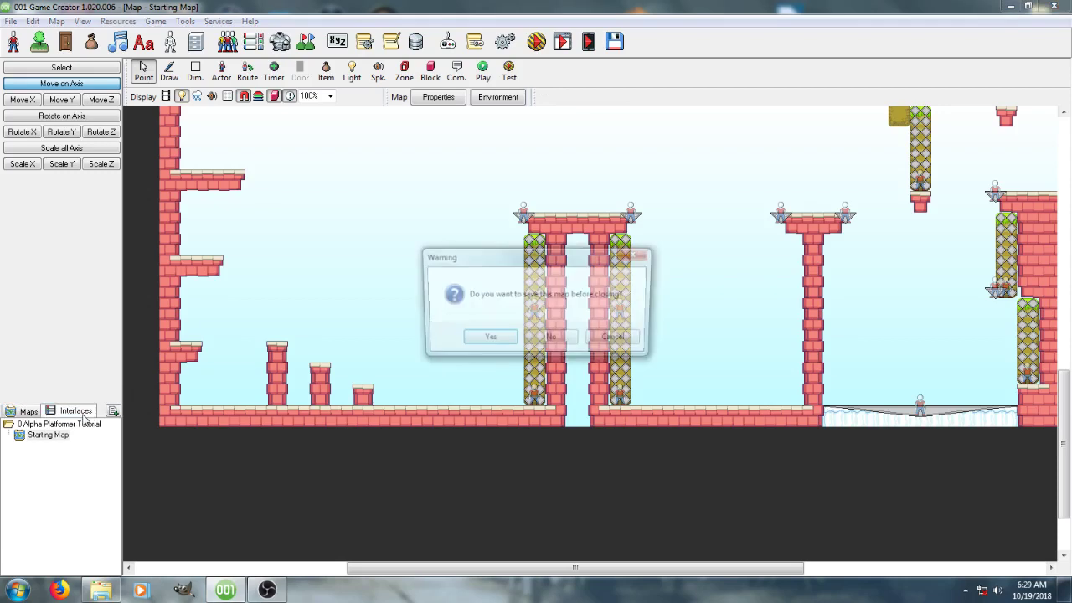
{"action": "left_click", "coordinate": [505, 337]}
{"action": "left_click", "coordinate": [34, 447]}
{"action": "double_click", "coordinate": [35, 448]}
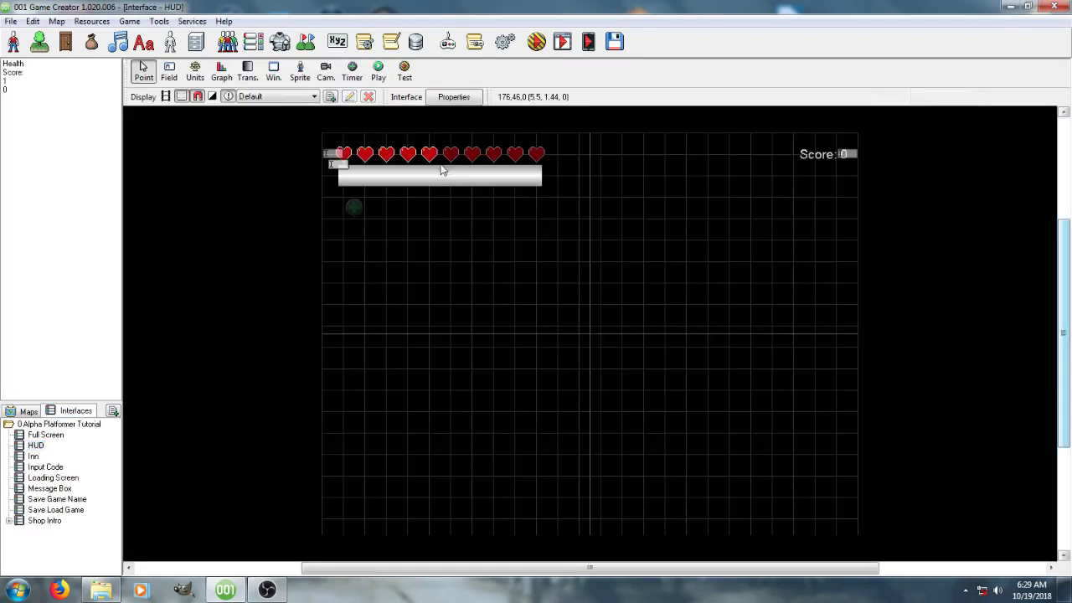
Step: Open the HUD timer's script for the Every timer tick trigger
{"action": "double_click", "coordinate": [359, 204]}
{"action": "left_click", "coordinate": [586, 227]}
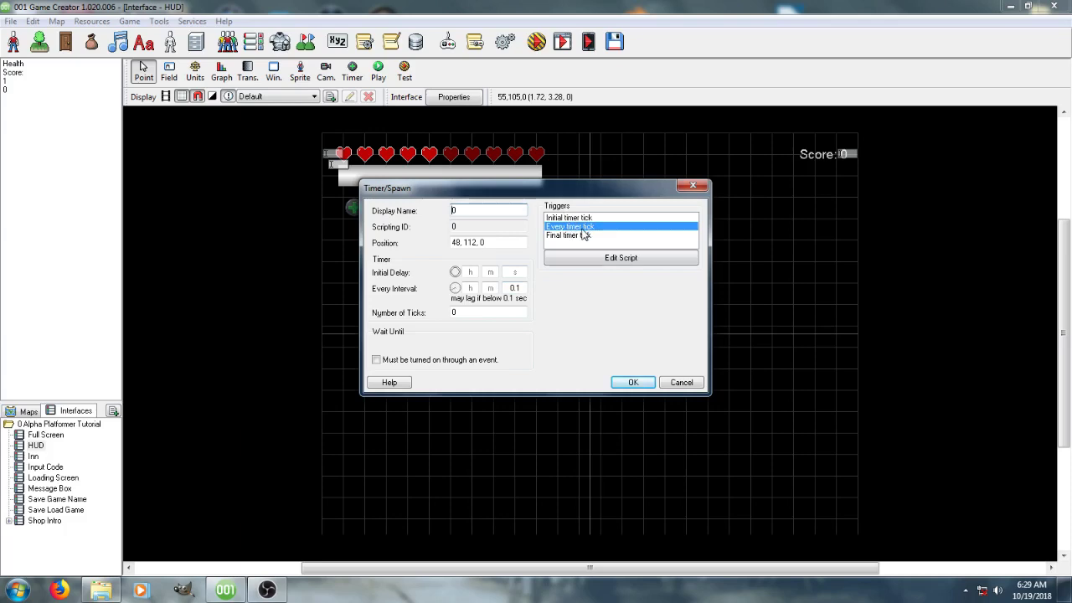
{"action": "left_click", "coordinate": [586, 258]}
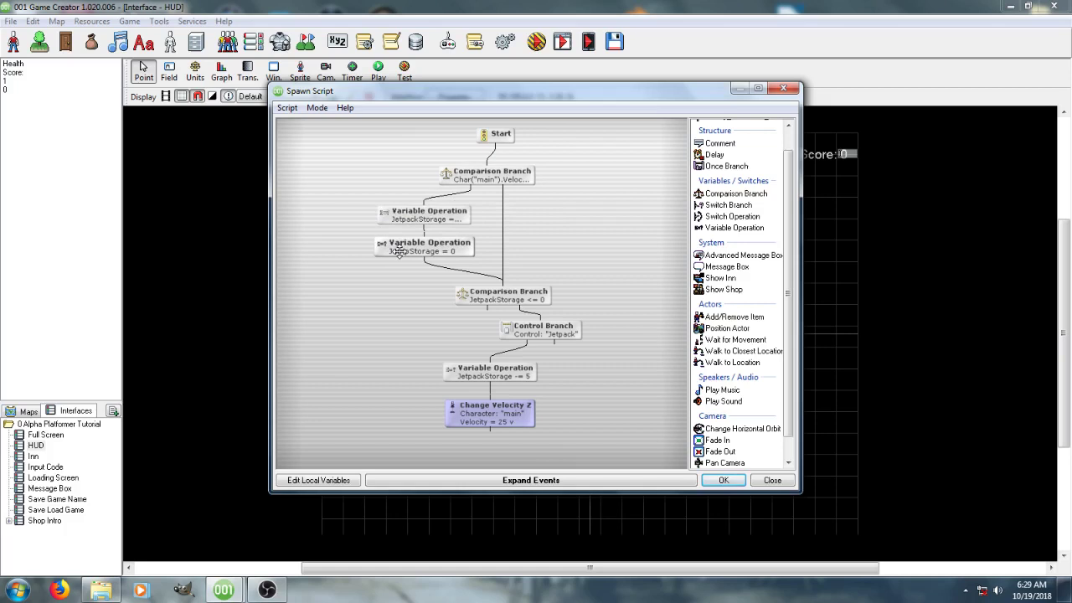
Step: Rearrange the timer script so there is open space between the Start node and the first Comparison Branch
{"action": "left_click_drag", "start_coordinate": [353, 214], "coordinate": [426, 265]}
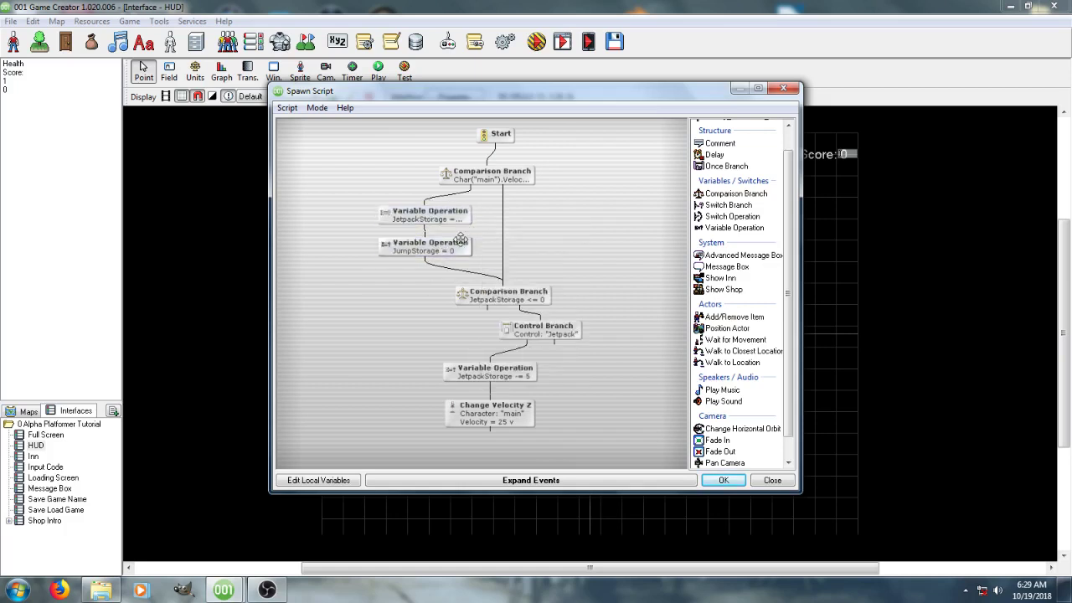
{"action": "left_click", "coordinate": [460, 240]}
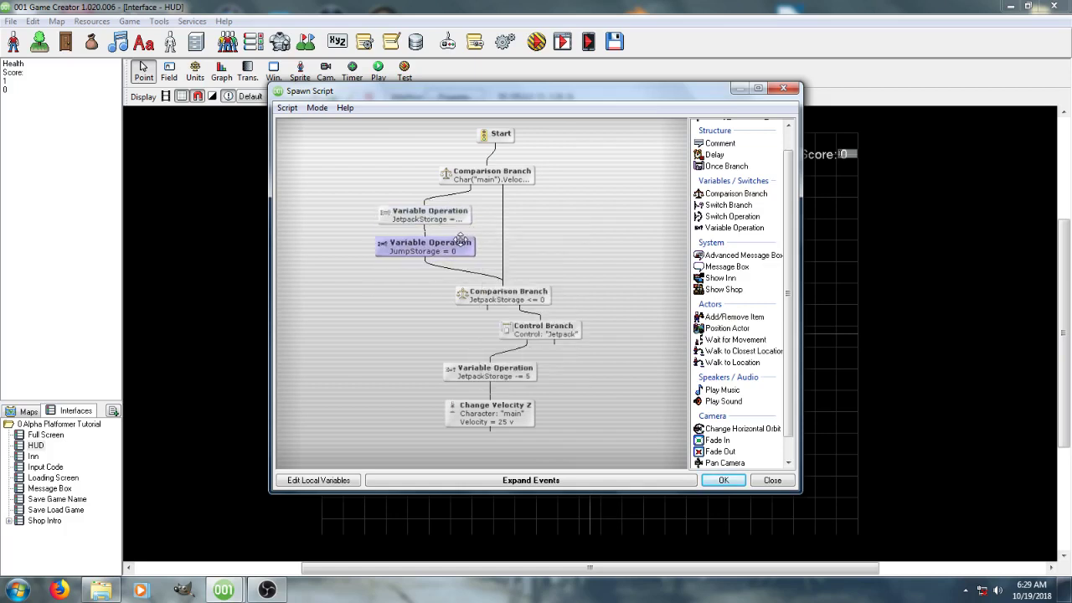
{"action": "left_click_drag", "start_coordinate": [552, 185], "coordinate": [533, 274]}
{"action": "left_click_drag", "start_coordinate": [482, 220], "coordinate": [515, 142]}
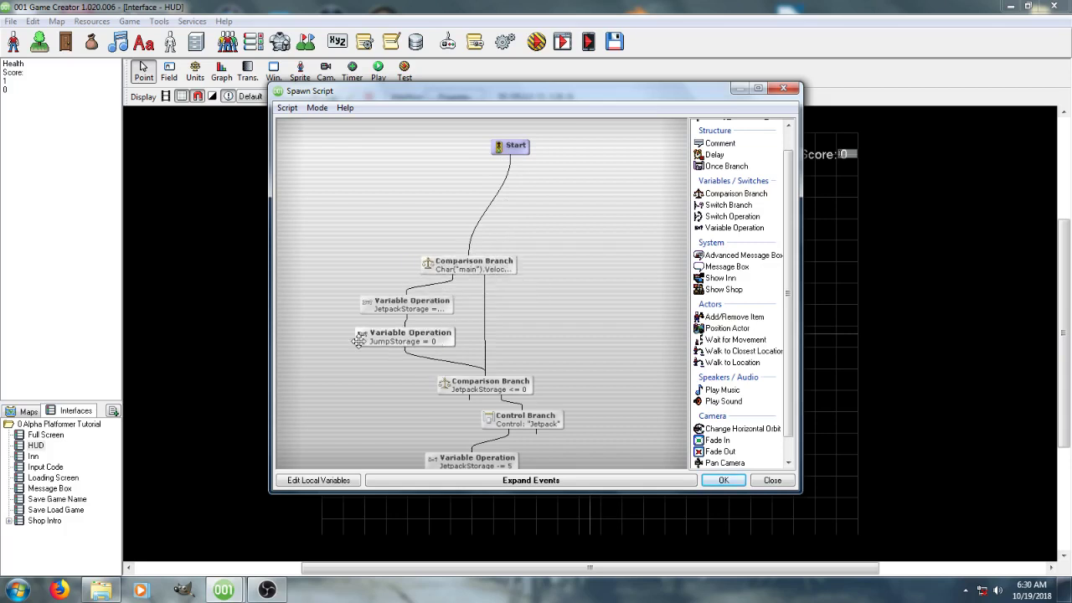
Step: Duplicate the velocity Comparison Branch with its variable operations beside the original, and remove the JetpackStorage operation from the copy
{"action": "left_click_drag", "start_coordinate": [401, 248], "coordinate": [513, 343]}
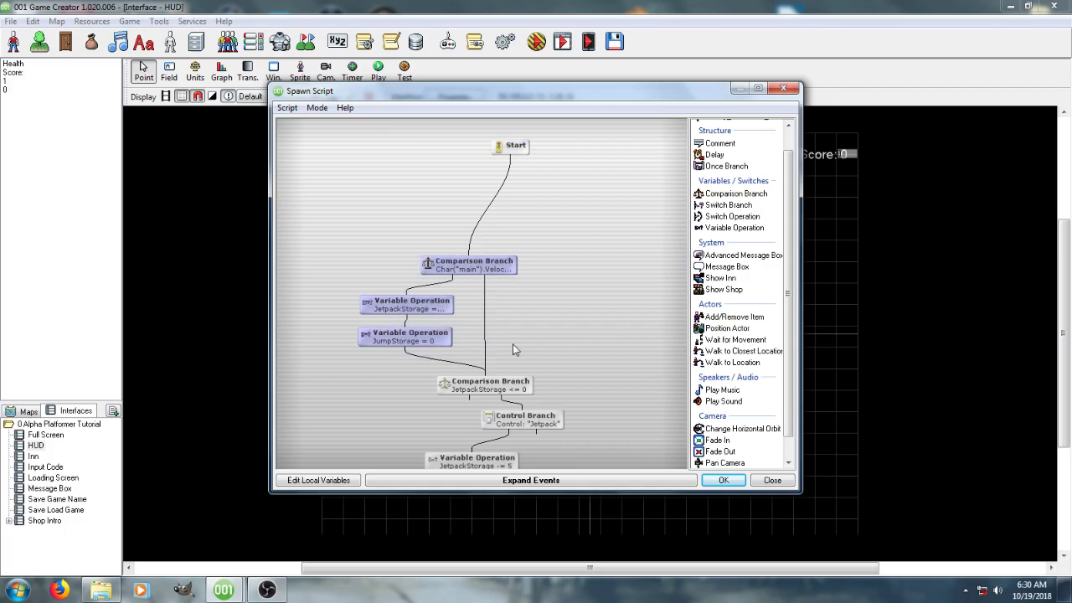
{"action": "key", "text": "ctrl+c"}
{"action": "key", "text": "ctrl+v"}
{"action": "left_click_drag", "start_coordinate": [531, 303], "coordinate": [556, 261]}
{"action": "key", "text": "Delete"}
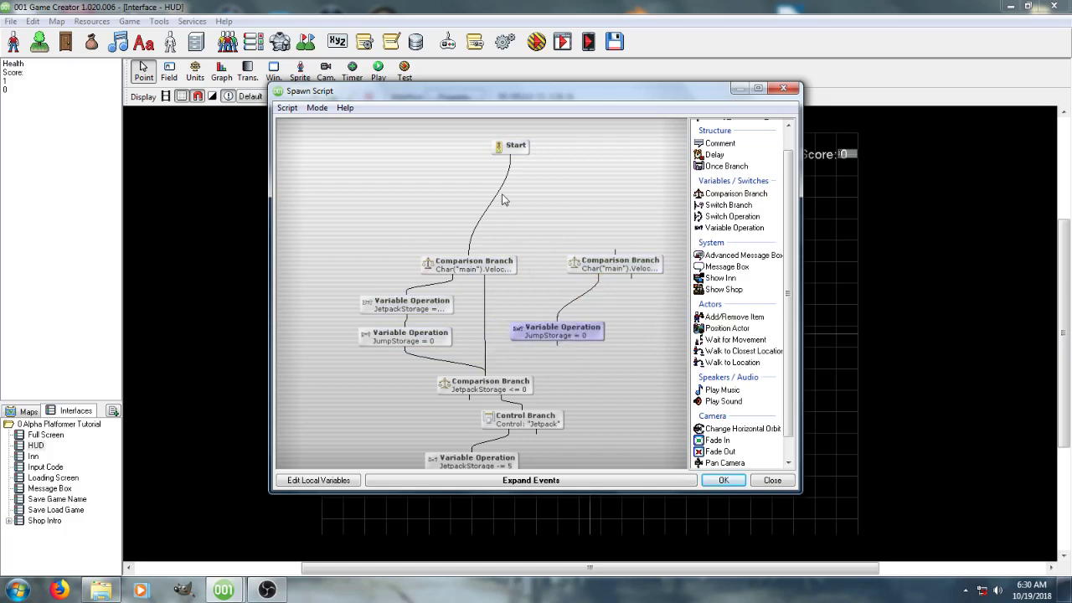
Step: Disconnect Start from the original Comparison Branch and reposition Start between the two branches
{"action": "right_click", "coordinate": [508, 168]}
{"action": "right_click", "coordinate": [508, 162]}
{"action": "left_click_drag", "start_coordinate": [509, 152], "coordinate": [538, 174]}
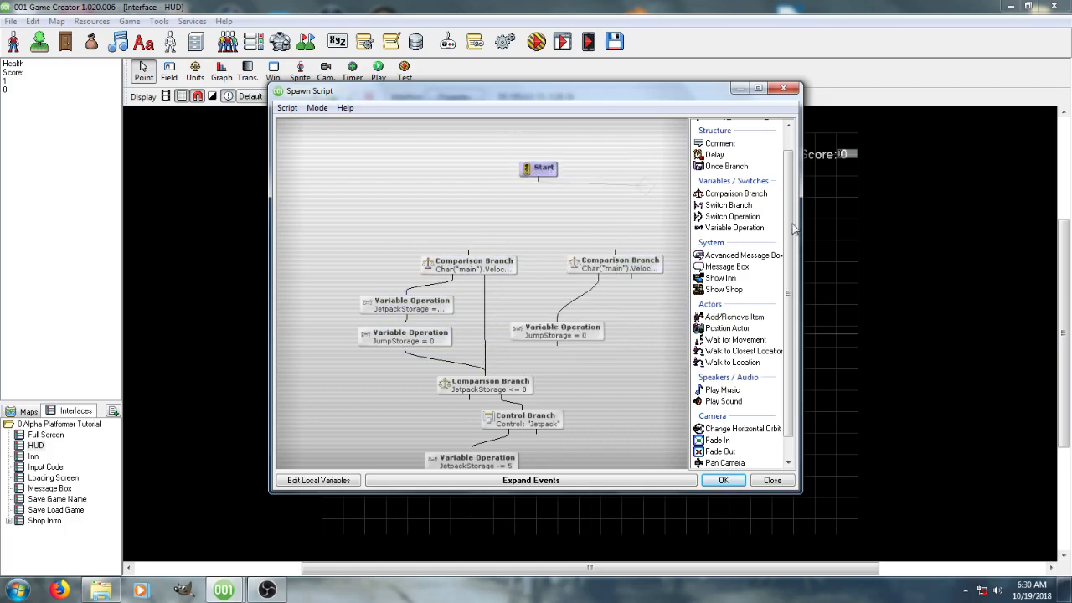
Step: Add a Switch Branch after Start that checks the JetpackUnlocked switch
{"action": "left_click_drag", "start_coordinate": [727, 206], "coordinate": [678, 274]}
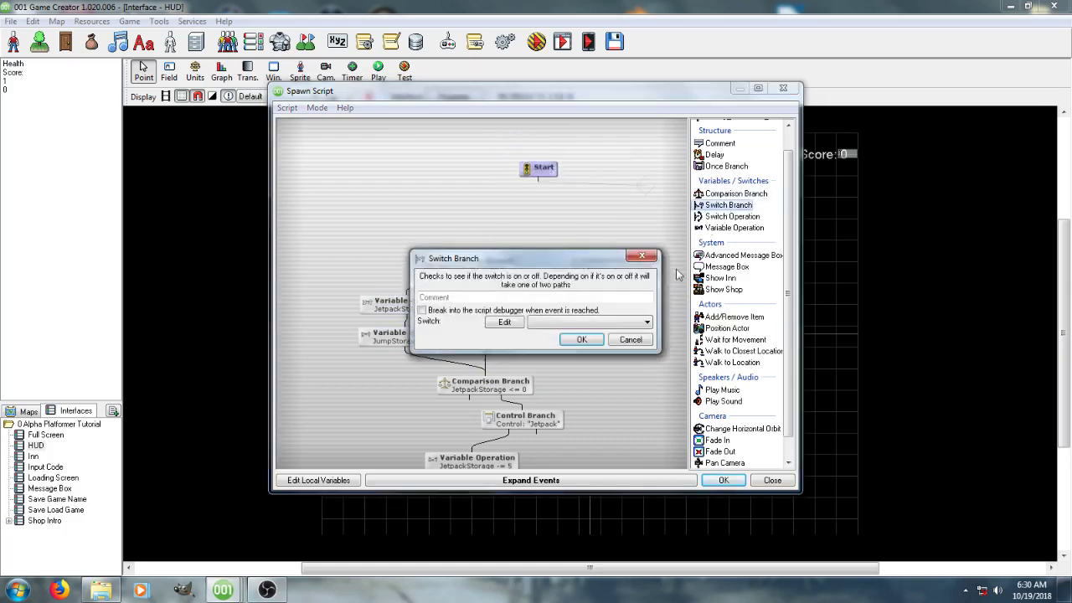
{"action": "left_click", "coordinate": [508, 323]}
{"action": "left_click", "coordinate": [495, 217]}
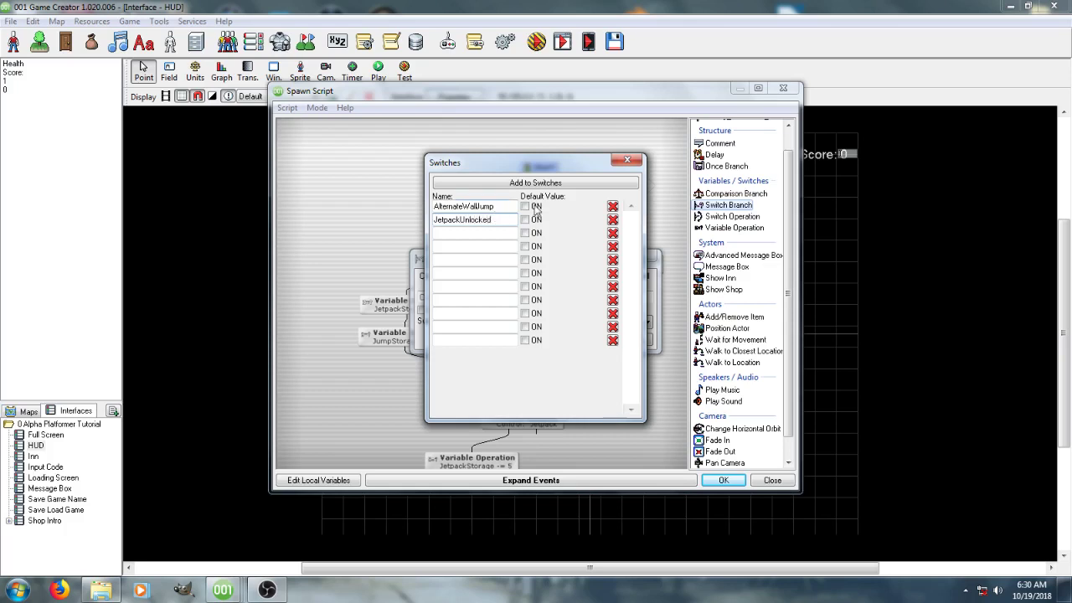
{"action": "left_click", "coordinate": [627, 160]}
{"action": "left_click", "coordinate": [584, 323]}
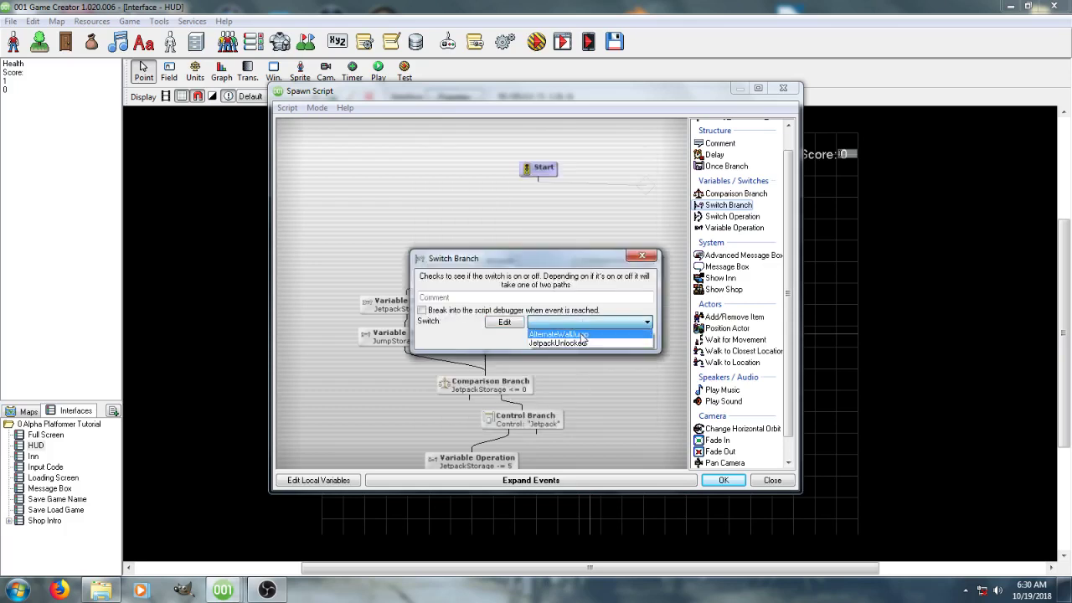
{"action": "left_click", "coordinate": [559, 342]}
{"action": "left_click", "coordinate": [576, 339]}
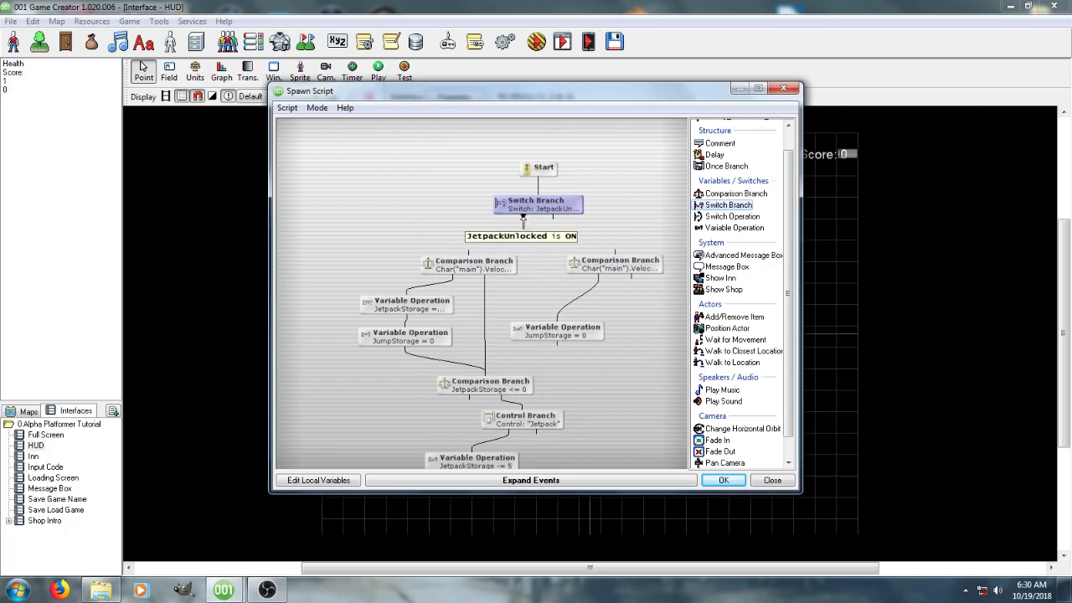
Step: Connect the Switch Branch's ON path to the original Comparison Branch and its OFF path to the copied one, and realign it with Start
{"action": "left_click_drag", "start_coordinate": [523, 218], "coordinate": [483, 257]}
{"action": "left_click_drag", "start_coordinate": [555, 220], "coordinate": [616, 250]}
{"action": "left_click_drag", "start_coordinate": [478, 164], "coordinate": [538, 207]}
{"action": "left_click_drag", "start_coordinate": [541, 205], "coordinate": [538, 212]}
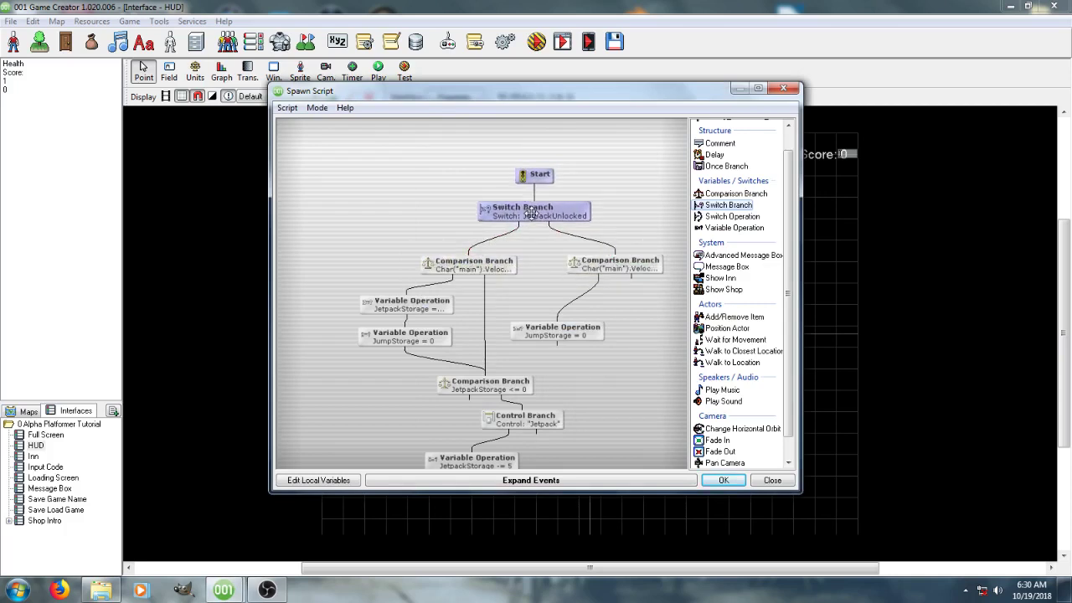
Step: Move the copied JumpStorage operation closer to its Comparison Branch, then accept the script and the timer settings
{"action": "right_click", "coordinate": [603, 204]}
{"action": "left_click", "coordinate": [596, 186]}
{"action": "left_click_drag", "start_coordinate": [588, 325], "coordinate": [595, 312]}
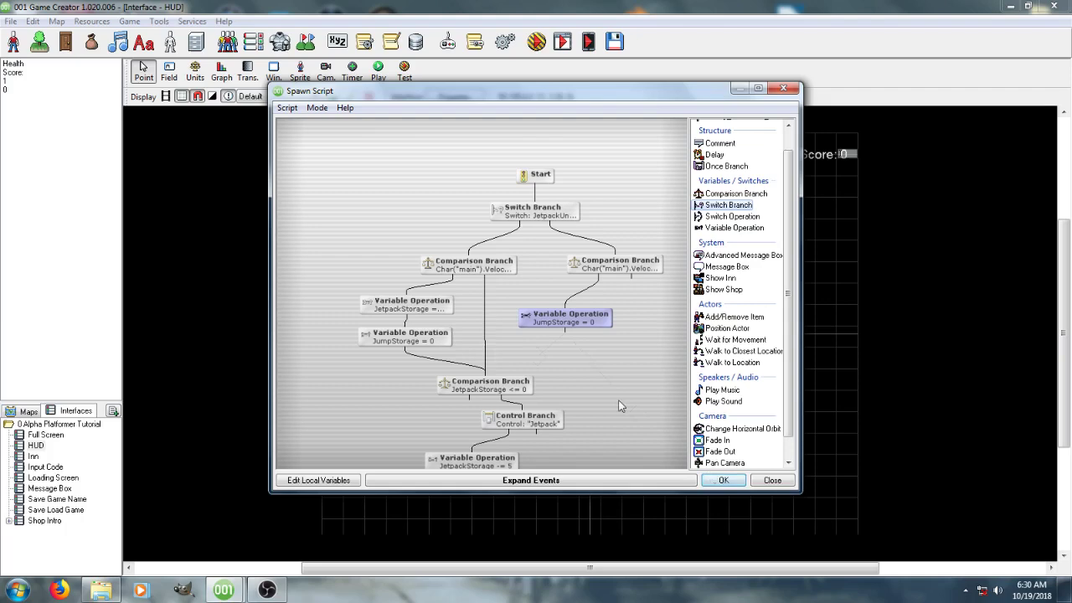
{"action": "middle_click_drag", "start_coordinate": [506, 342], "coordinate": [501, 309]}
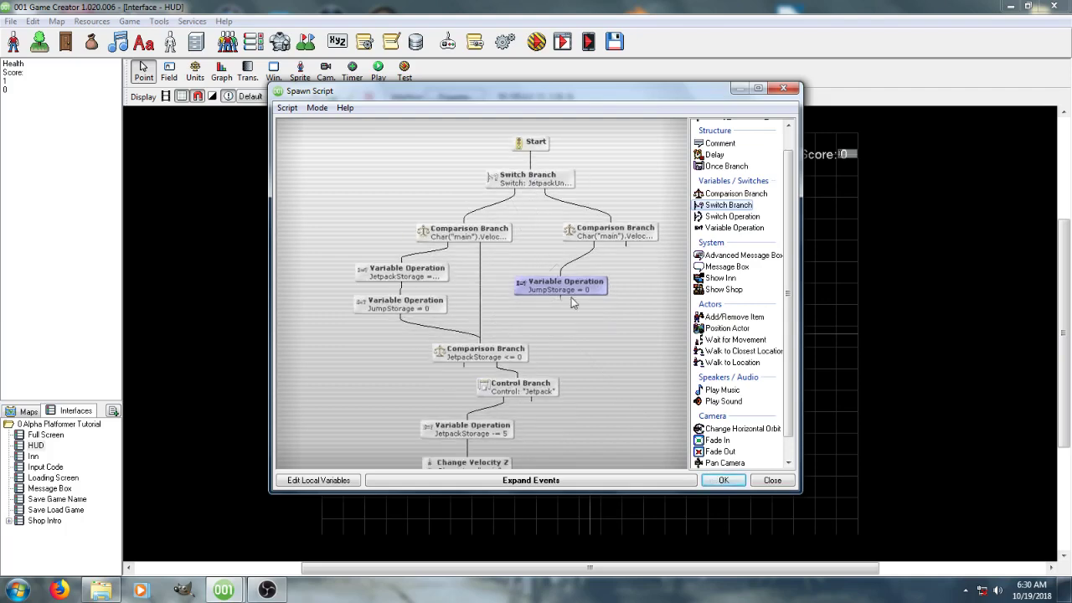
{"action": "left_click", "coordinate": [745, 482]}
{"action": "left_click", "coordinate": [629, 381]}
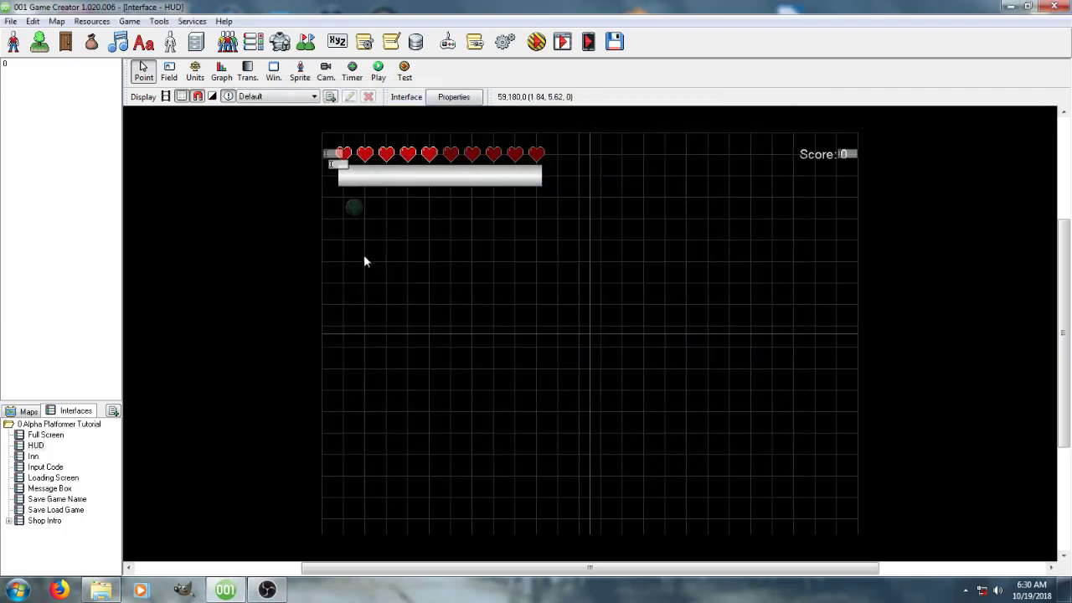
Step: Review the field settings of the HUD's JetpackStorage bar, then save the interface
{"action": "double_click", "coordinate": [371, 185]}
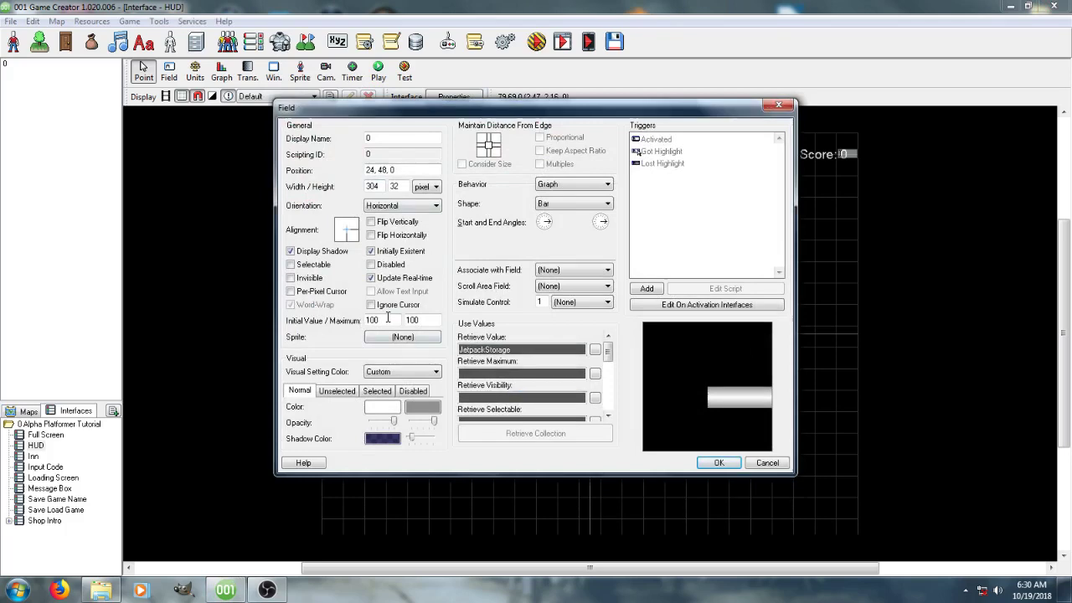
{"action": "left_click", "coordinate": [719, 463]}
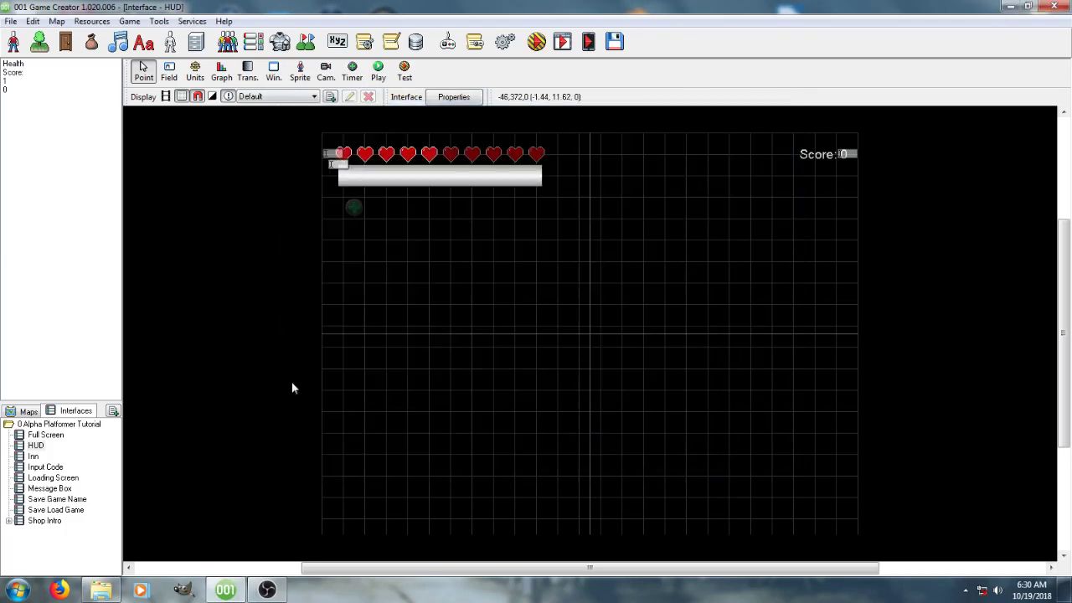
{"action": "left_click", "coordinate": [30, 411]}
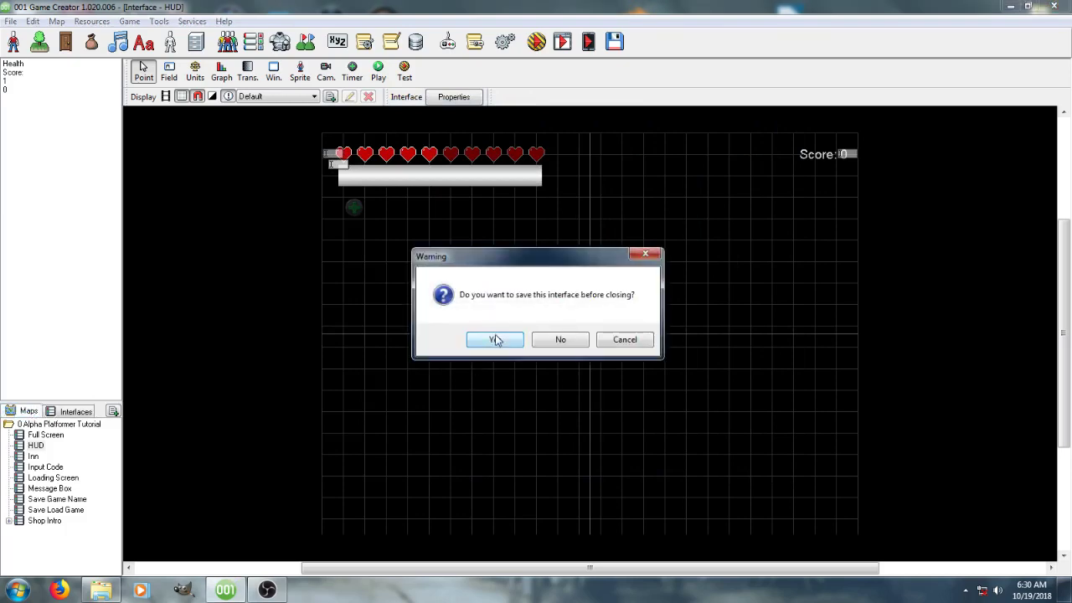
{"action": "left_click", "coordinate": [495, 341]}
Step: Reopen the Starting Map in Point mode and locate the WallJumpTemplate actor on the lower wall column
{"action": "double_click", "coordinate": [48, 435]}
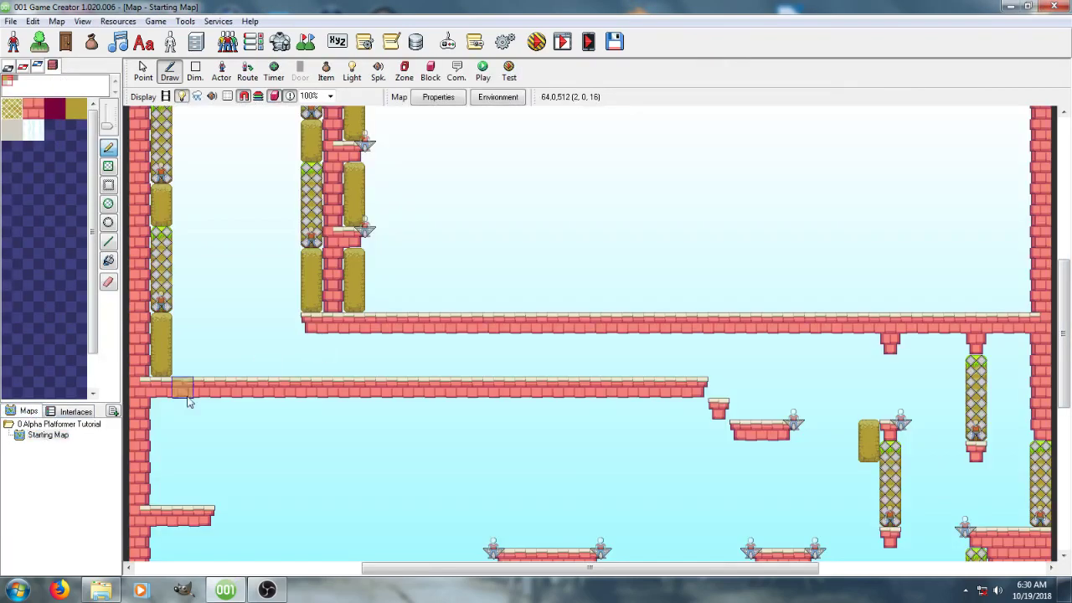
{"action": "scroll", "coordinate": [570, 251], "scroll_direction": "down", "scroll_amount": 3}
{"action": "scroll", "coordinate": [570, 218], "scroll_direction": "down", "scroll_amount": 4}
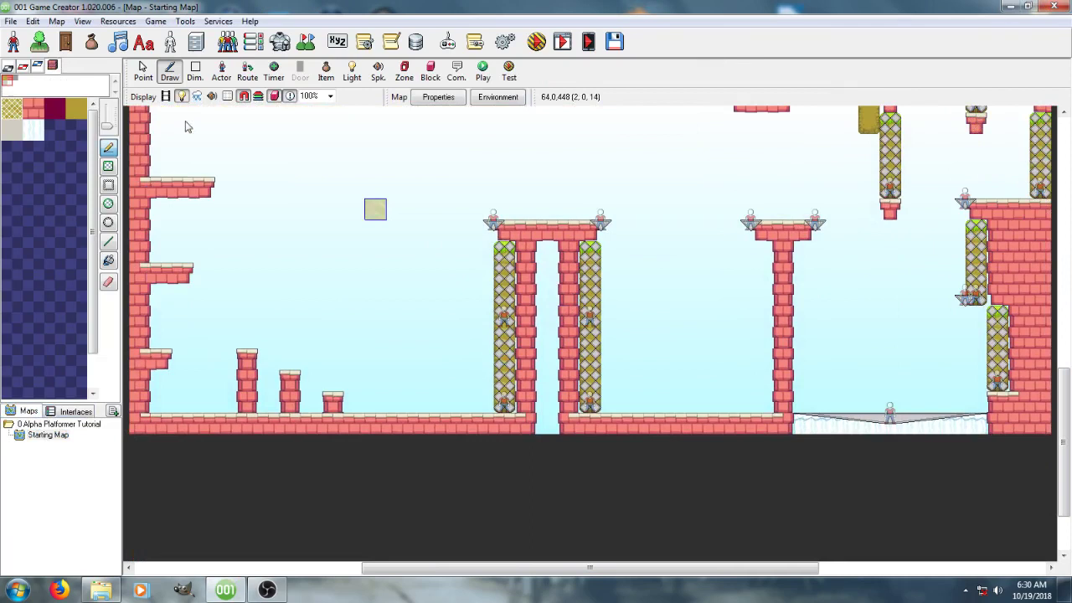
{"action": "left_click", "coordinate": [143, 71]}
{"action": "mouse_move", "coordinate": [506, 375]}
{"action": "left_mouse_down"}
{"action": "mouse_move", "coordinate": [449, 376]}
{"action": "mouse_move", "coordinate": [505, 378]}
{"action": "left_mouse_up"}
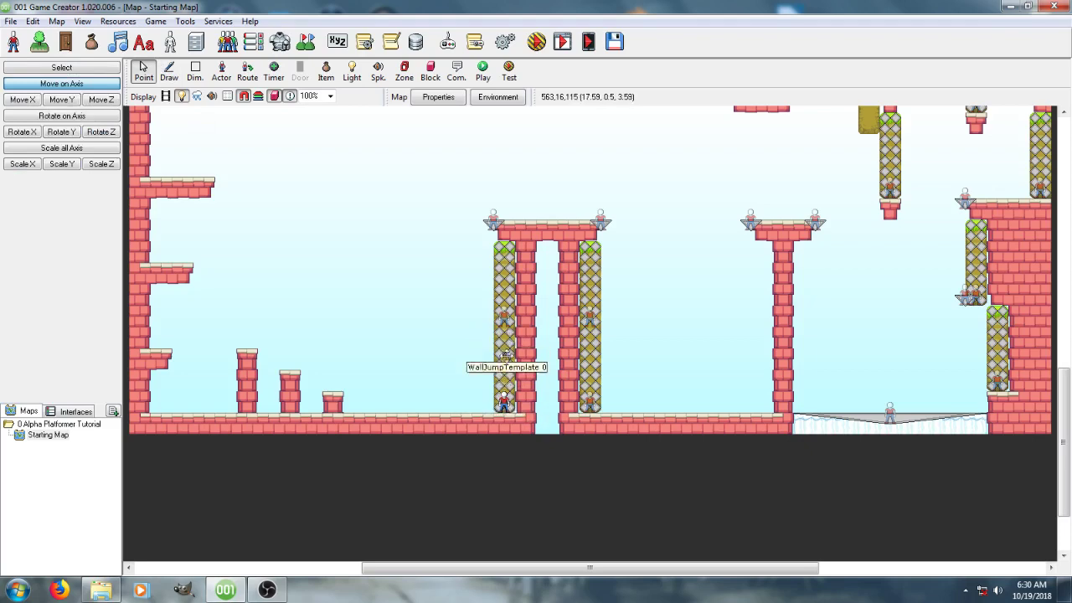
Step: Inspect the WallJumpTesting1 sprite's rectangle collision in the 3D view of its sequence editor
{"action": "left_click", "coordinate": [117, 21]}
{"action": "left_click", "coordinate": [106, 39]}
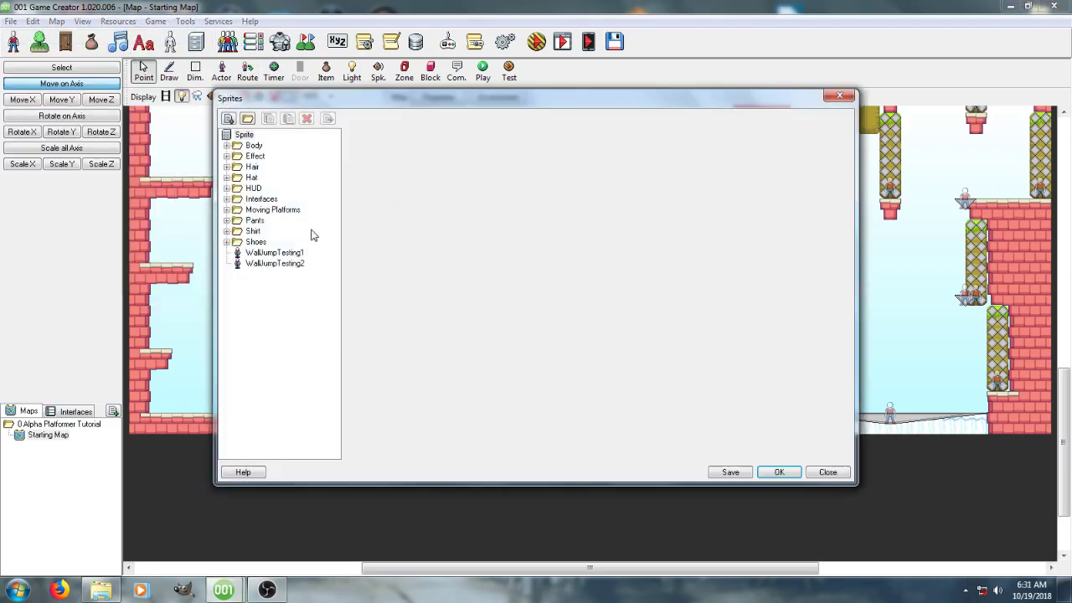
{"action": "left_click", "coordinate": [276, 253]}
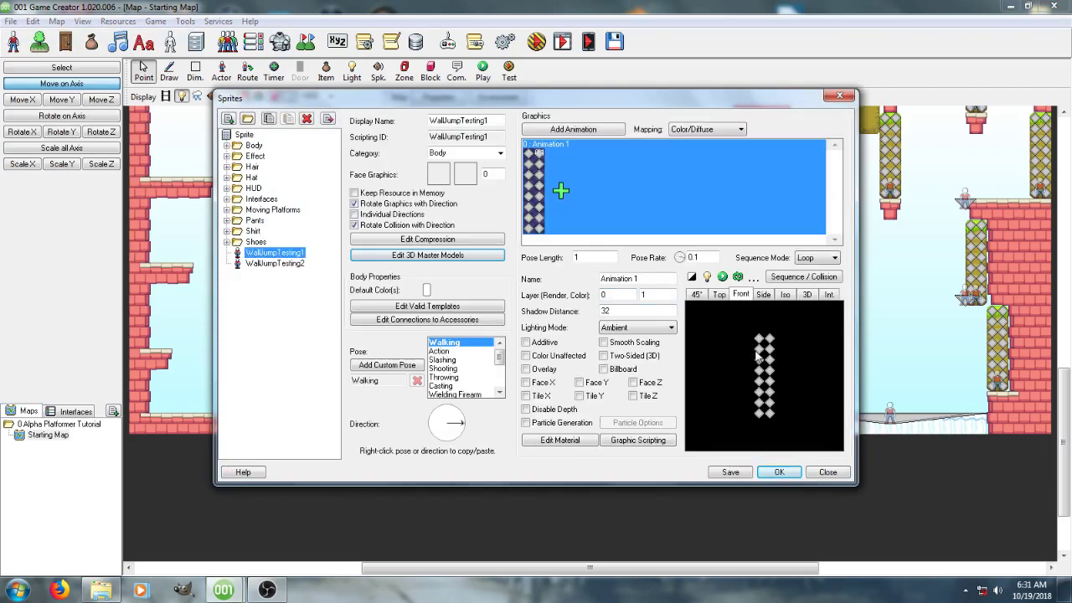
{"action": "left_click", "coordinate": [775, 277]}
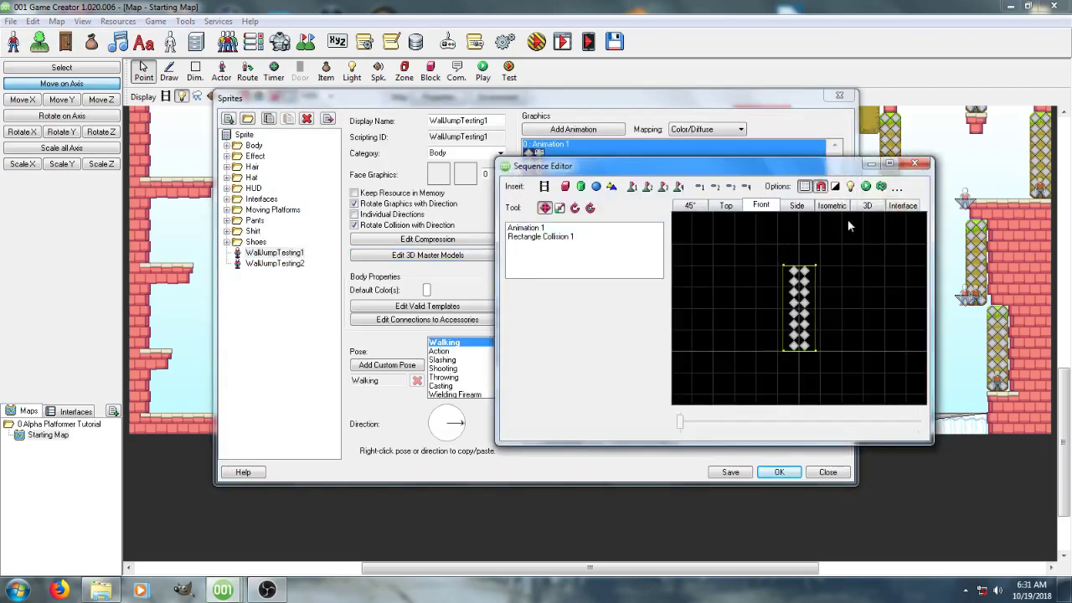
{"action": "left_click", "coordinate": [866, 208]}
{"action": "middle_click_drag", "start_coordinate": [846, 293], "coordinate": [803, 306]}
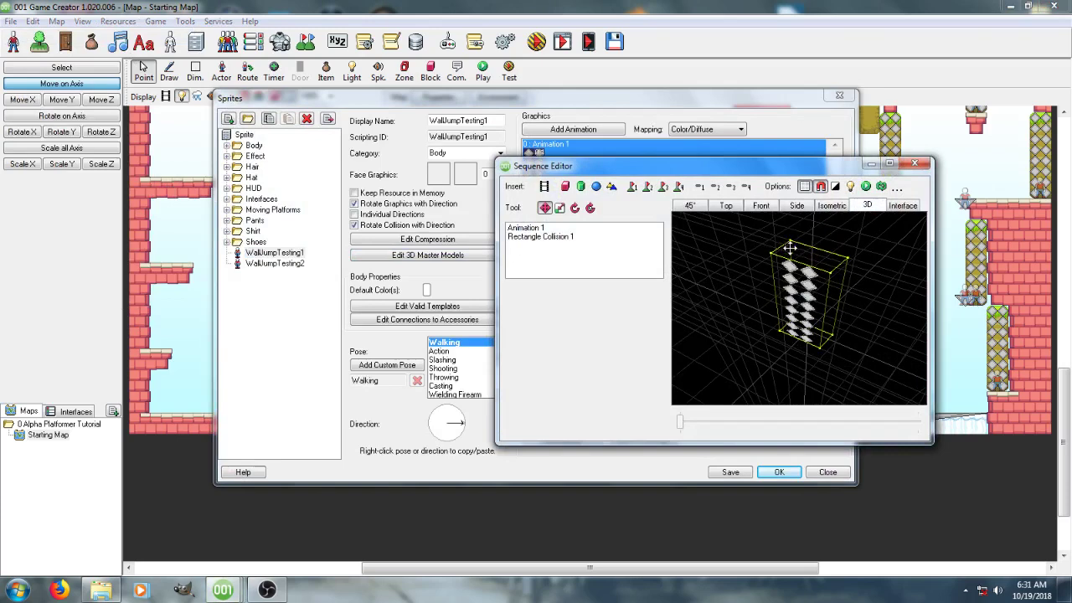
{"action": "left_click_drag", "start_coordinate": [780, 265], "coordinate": [857, 273]}
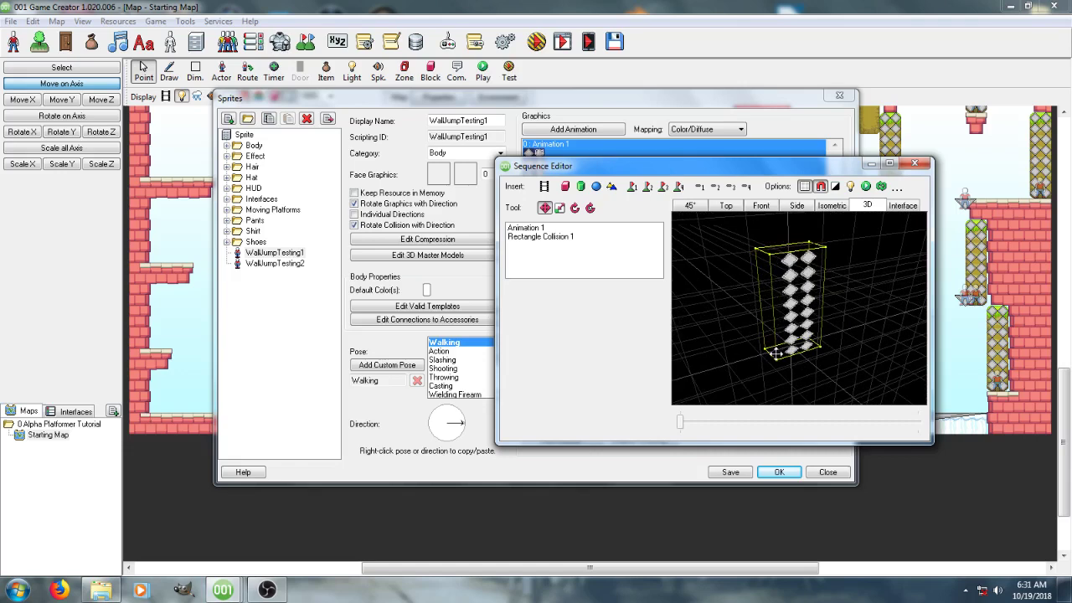
{"action": "left_click", "coordinate": [916, 166]}
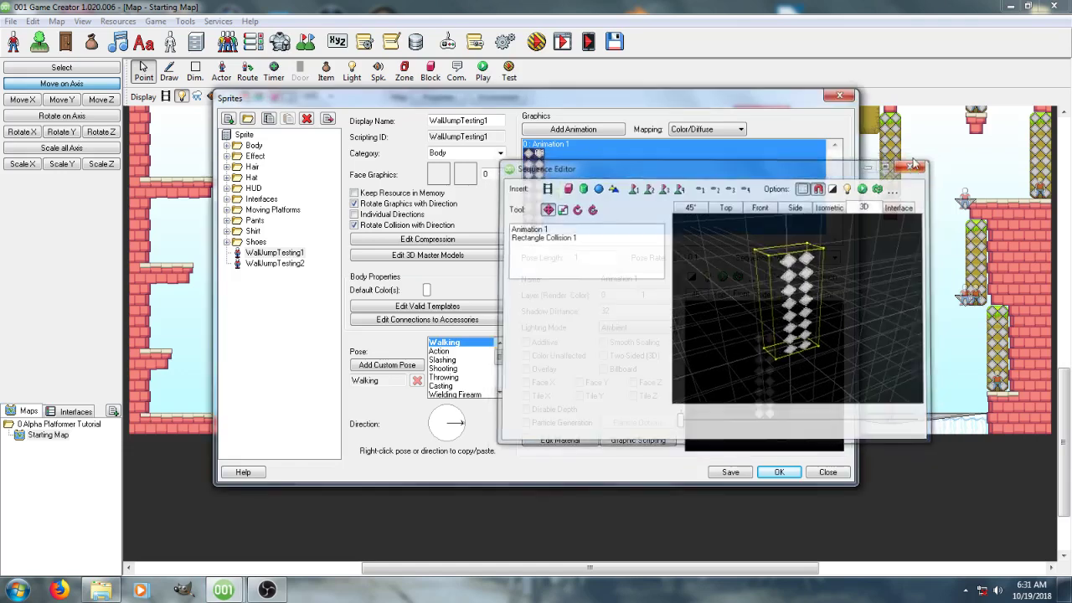
Step: Inspect the WallJumpTesting2 sprite's rectangle collision in 3D, then accept the sprite settings
{"action": "left_click", "coordinate": [281, 264]}
{"action": "double_click", "coordinate": [804, 372]}
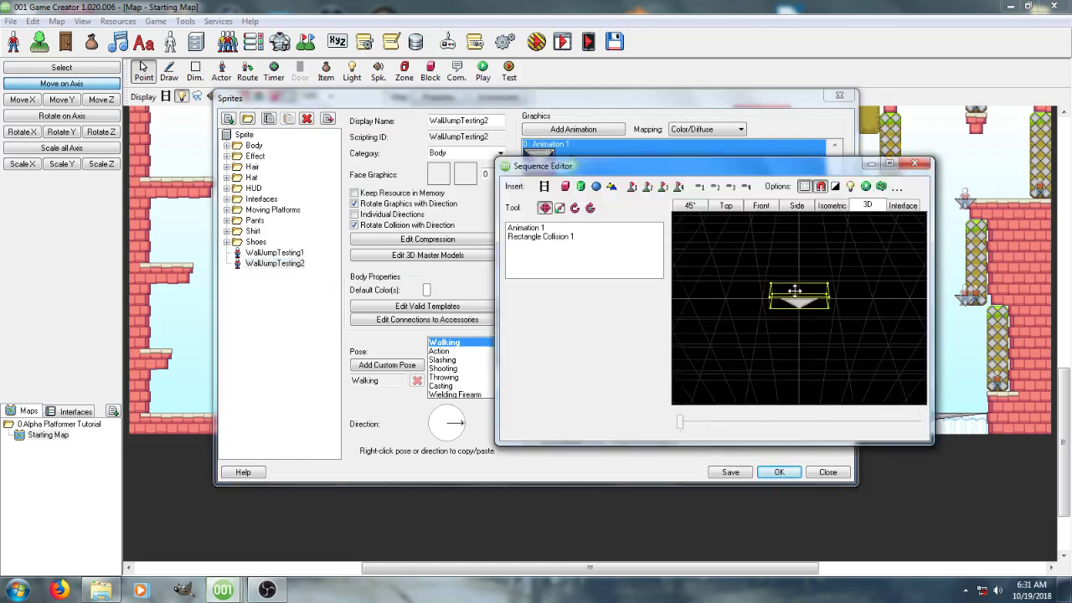
{"action": "mouse_move", "coordinate": [749, 313]}
{"action": "left_mouse_down"}
{"action": "mouse_move", "coordinate": [804, 290]}
{"action": "mouse_move", "coordinate": [795, 283]}
{"action": "mouse_move", "coordinate": [730, 317]}
{"action": "left_mouse_up"}
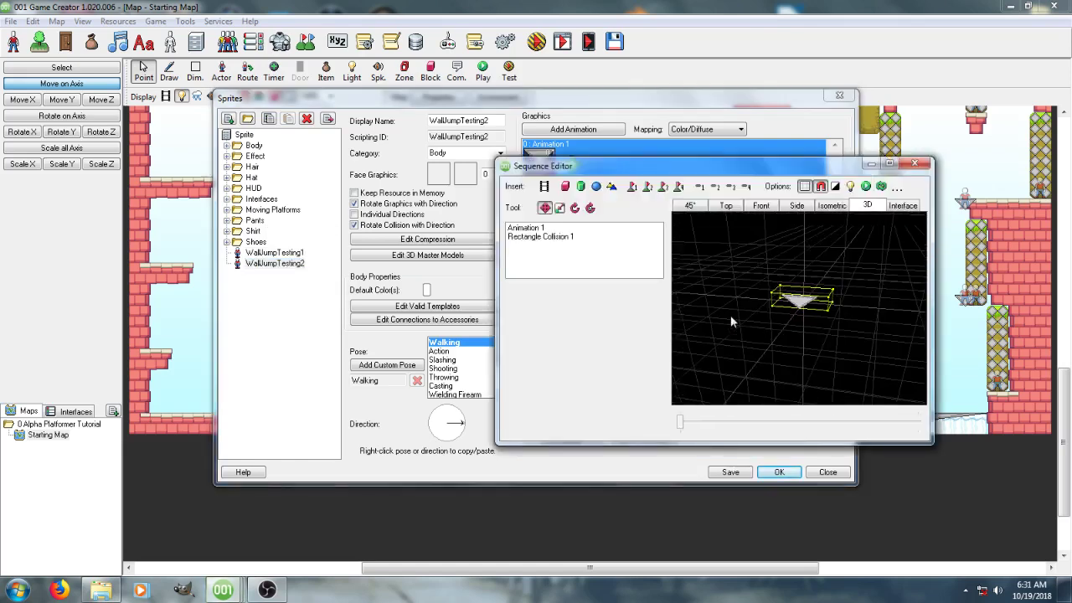
{"action": "middle_click_drag", "start_coordinate": [731, 320], "coordinate": [718, 320]}
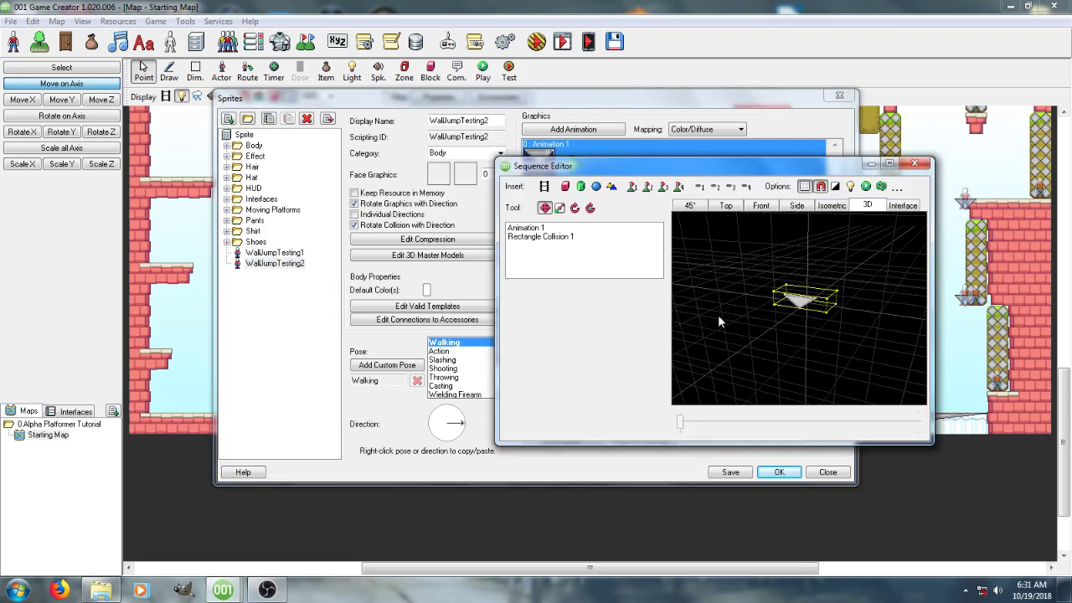
{"action": "left_click", "coordinate": [915, 163]}
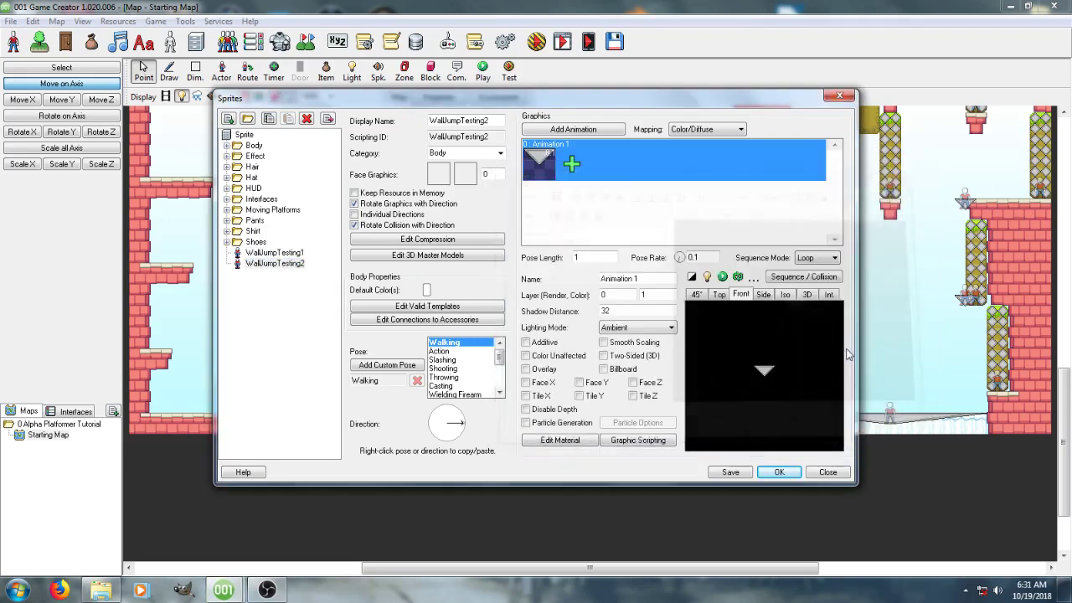
{"action": "left_click", "coordinate": [779, 472]}
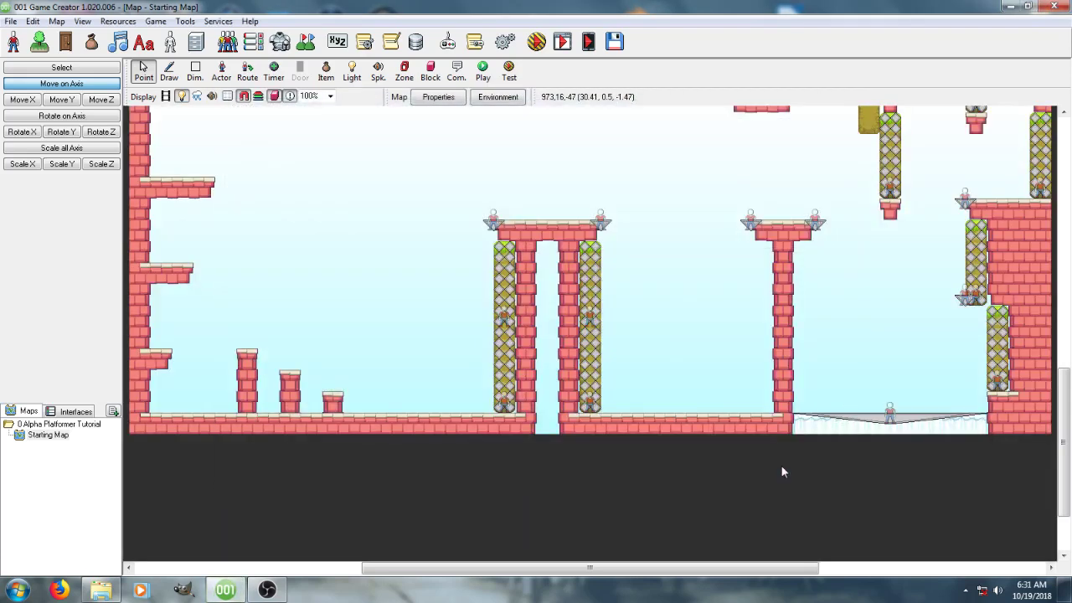
Step: Inspect the player-controlled and interval settings of the While Touching trigger in the WallJumpTemplate's base actor, then accept them
{"action": "middle_click_drag", "start_coordinate": [467, 263], "coordinate": [508, 344]}
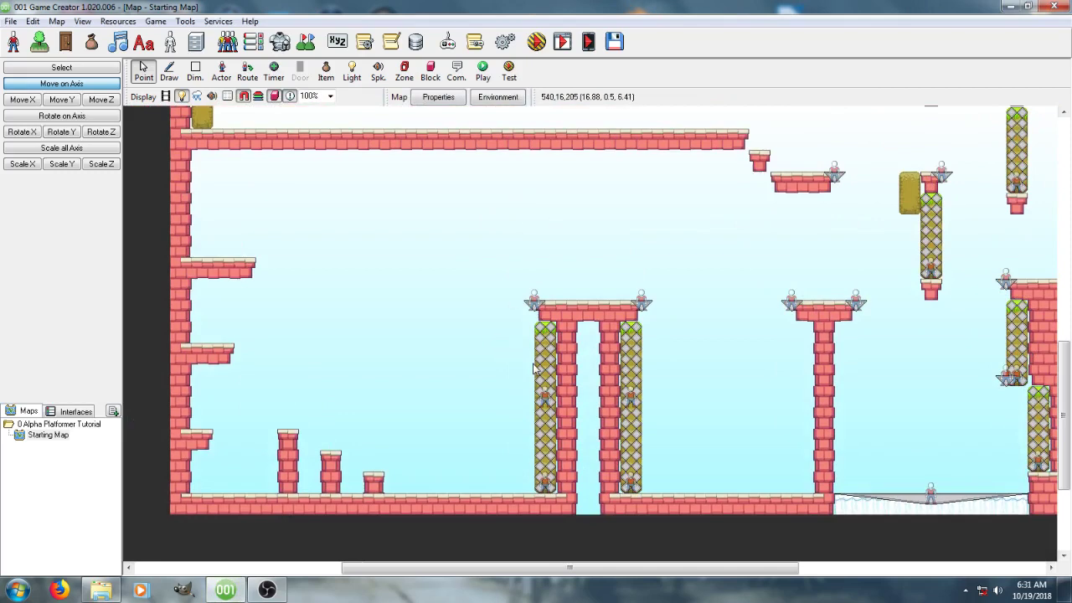
{"action": "left_click", "coordinate": [171, 44]}
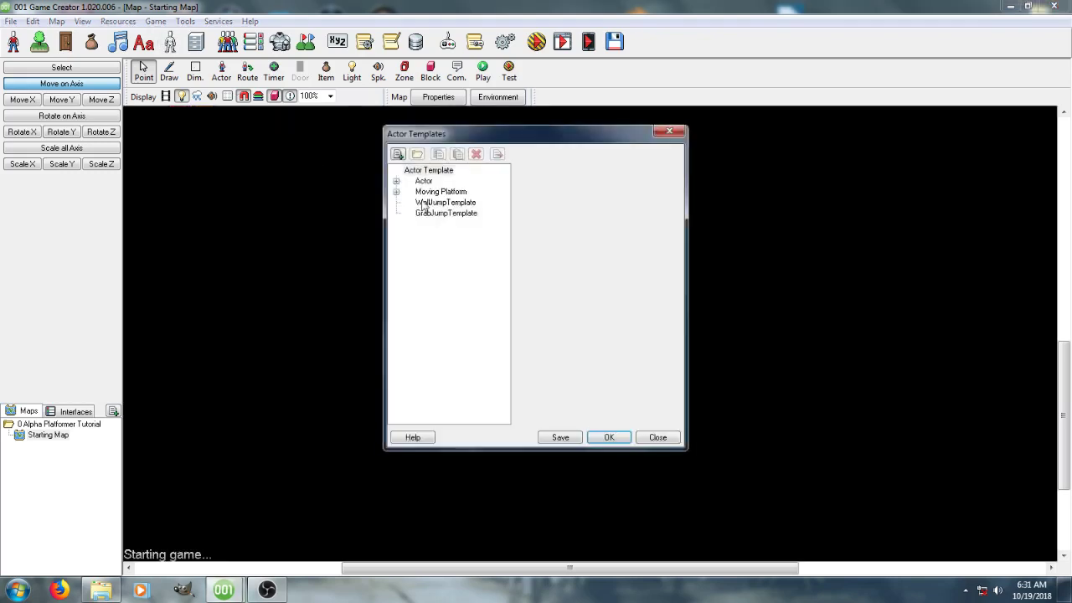
{"action": "left_click", "coordinate": [445, 202]}
{"action": "left_click", "coordinate": [595, 277]}
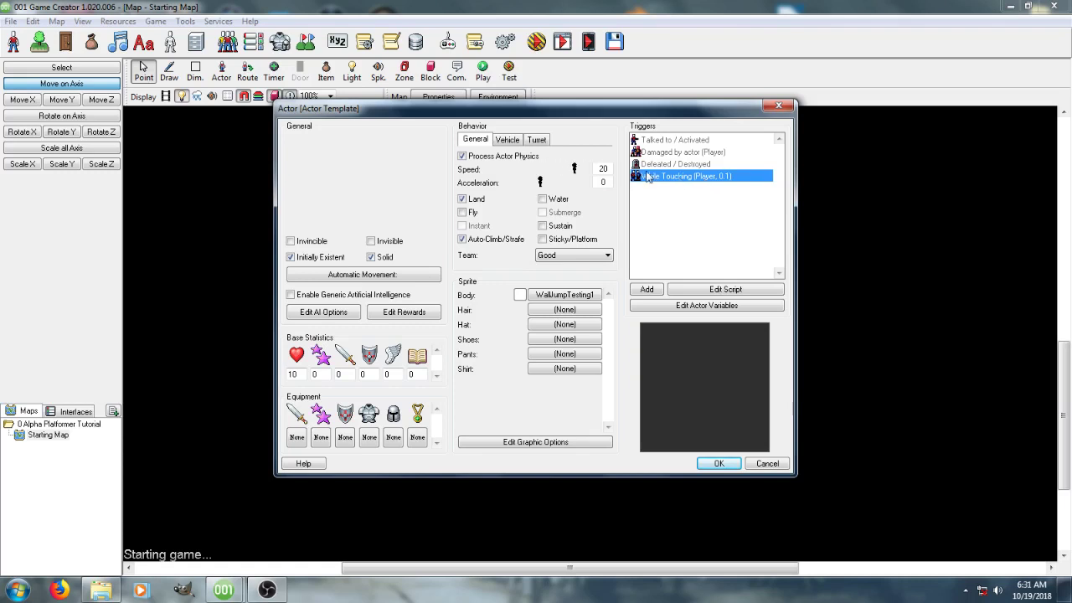
{"action": "right_click", "coordinate": [679, 176]}
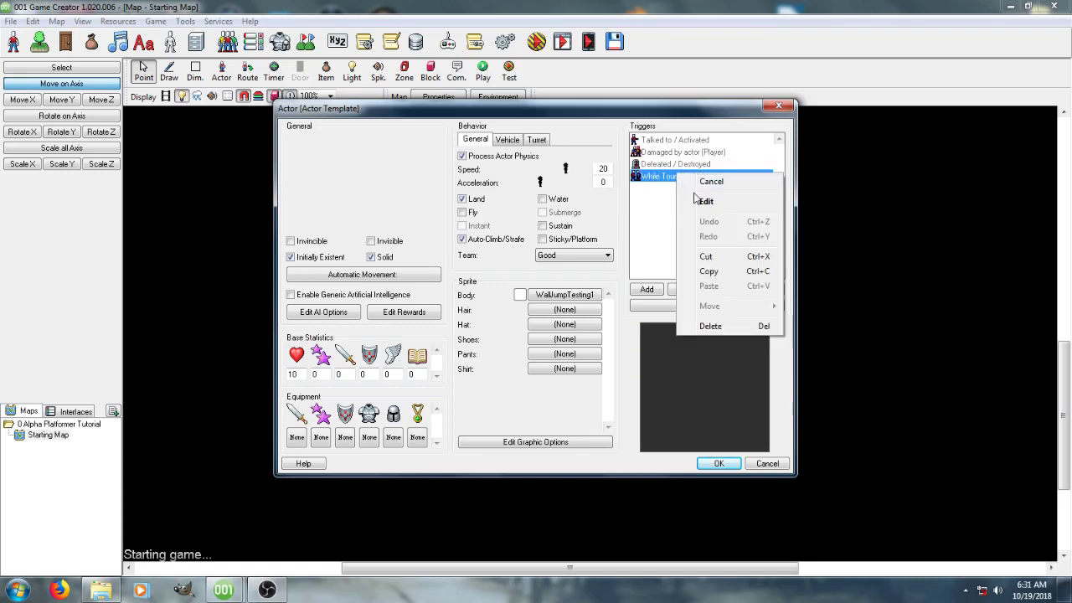
{"action": "left_click", "coordinate": [702, 201]}
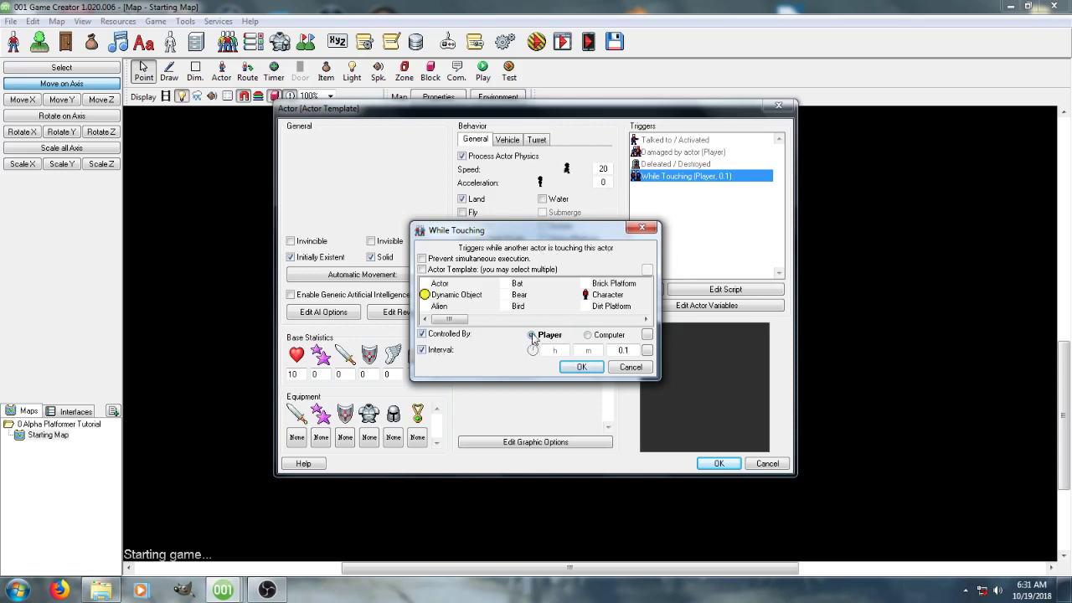
{"action": "left_click", "coordinate": [583, 368]}
Step: Examine the jump control and direction comparison branches in the WallJumpTemplate's While Touching script
{"action": "double_click", "coordinate": [703, 177]}
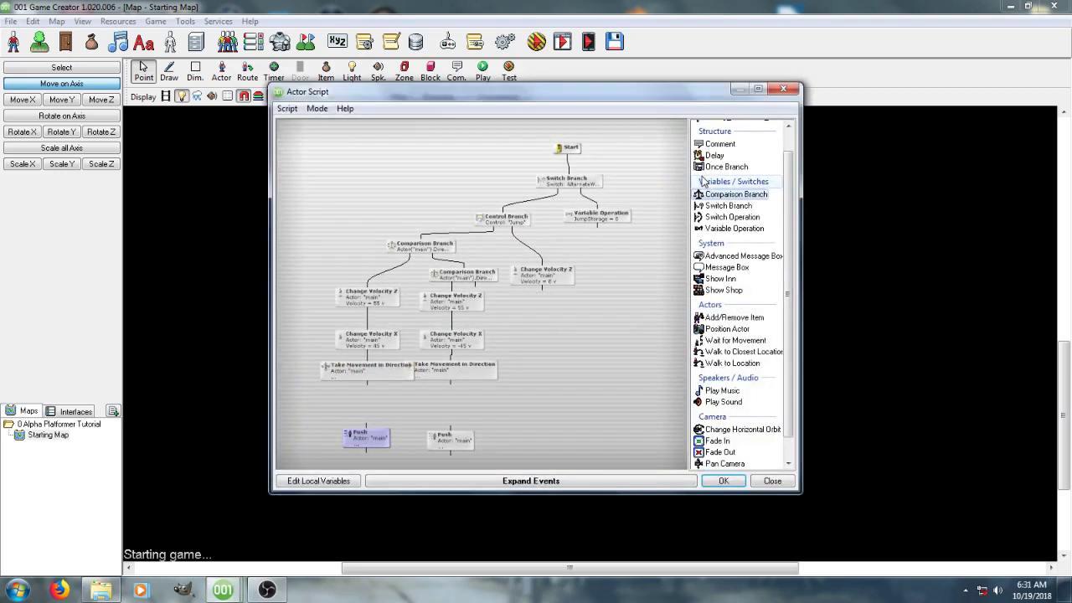
{"action": "mouse_move", "coordinate": [577, 217]}
{"action": "right_mouse_down"}
{"action": "mouse_move", "coordinate": [475, 298]}
{"action": "mouse_move", "coordinate": [592, 221]}
{"action": "right_mouse_up"}
{"action": "left_click_drag", "start_coordinate": [315, 185], "coordinate": [533, 399]}
{"action": "right_click", "coordinate": [657, 168]}
{"action": "left_click", "coordinate": [632, 156]}
{"action": "right_click_drag", "start_coordinate": [598, 184], "coordinate": [614, 238]}
{"action": "left_click_drag", "start_coordinate": [579, 217], "coordinate": [584, 220]}
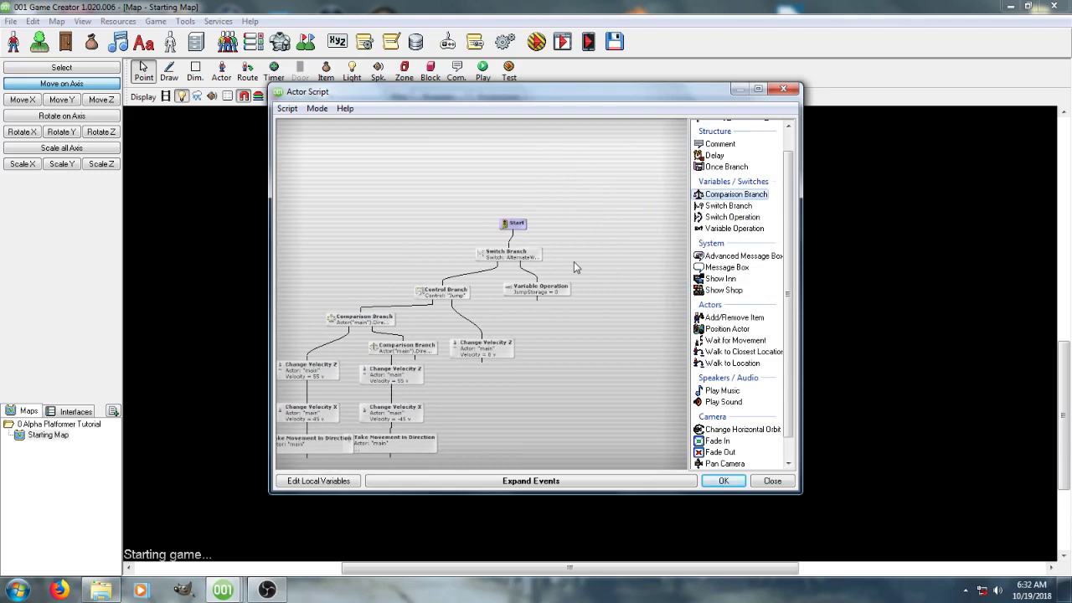
Step: Examine the alternate wall jump switch branch and the JumpStorage operation, then accept the script and base actor
{"action": "left_click_drag", "start_coordinate": [508, 221], "coordinate": [528, 216]}
{"action": "scroll", "coordinate": [564, 260], "scroll_direction": "up", "scroll_amount": 1}
{"action": "scroll", "coordinate": [564, 261], "scroll_direction": "up", "scroll_amount": 2}
{"action": "right_click_drag", "start_coordinate": [542, 264], "coordinate": [615, 220]}
{"action": "scroll", "coordinate": [634, 207], "scroll_direction": "down", "scroll_amount": 3}
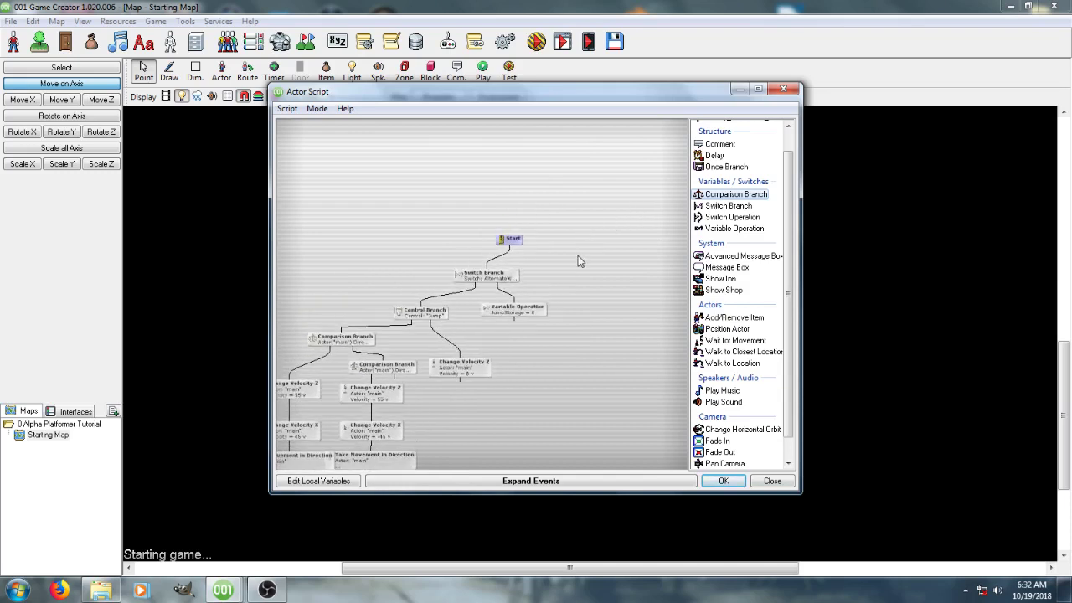
{"action": "scroll", "coordinate": [578, 255], "scroll_direction": "up", "scroll_amount": 2}
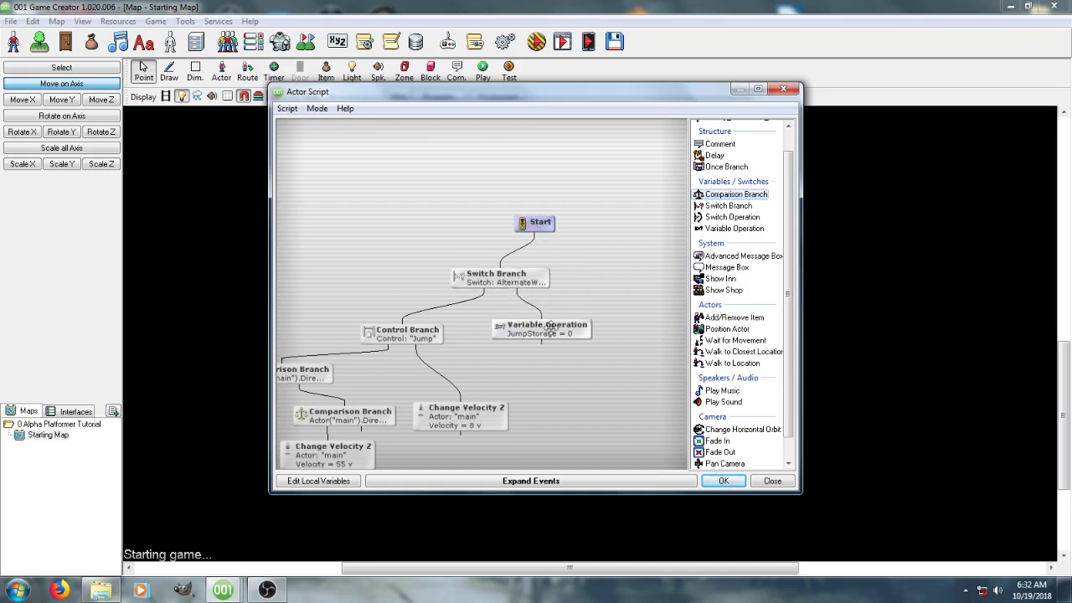
{"action": "left_click", "coordinate": [725, 481]}
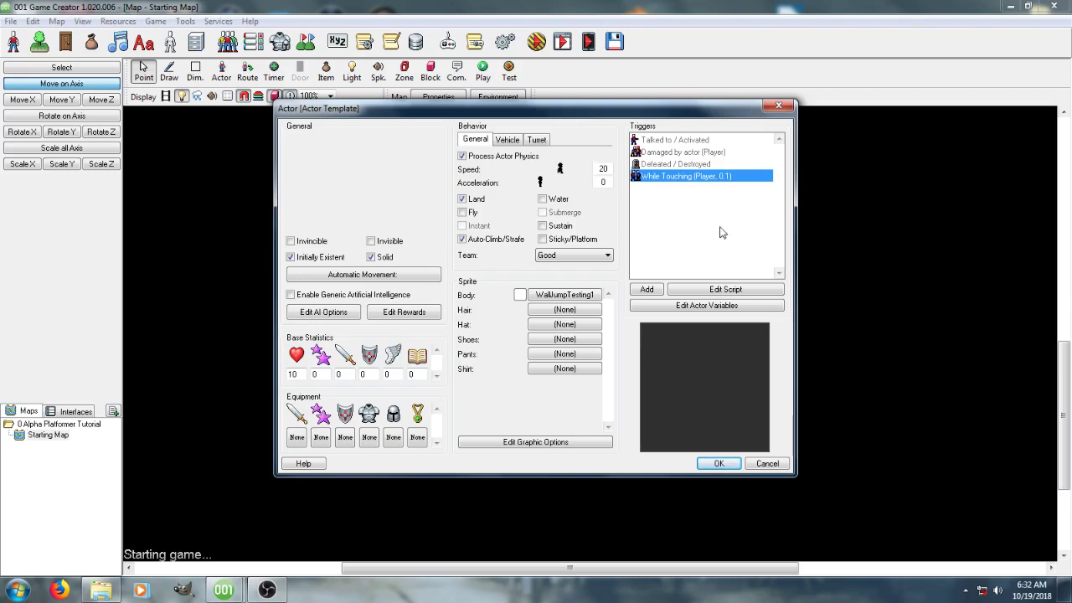
{"action": "left_click", "coordinate": [719, 464]}
Step: Review the jump control branch in the GrabJumpTemplate's While Touching script, then accept the script, base actor and templates
{"action": "left_click", "coordinate": [449, 214]}
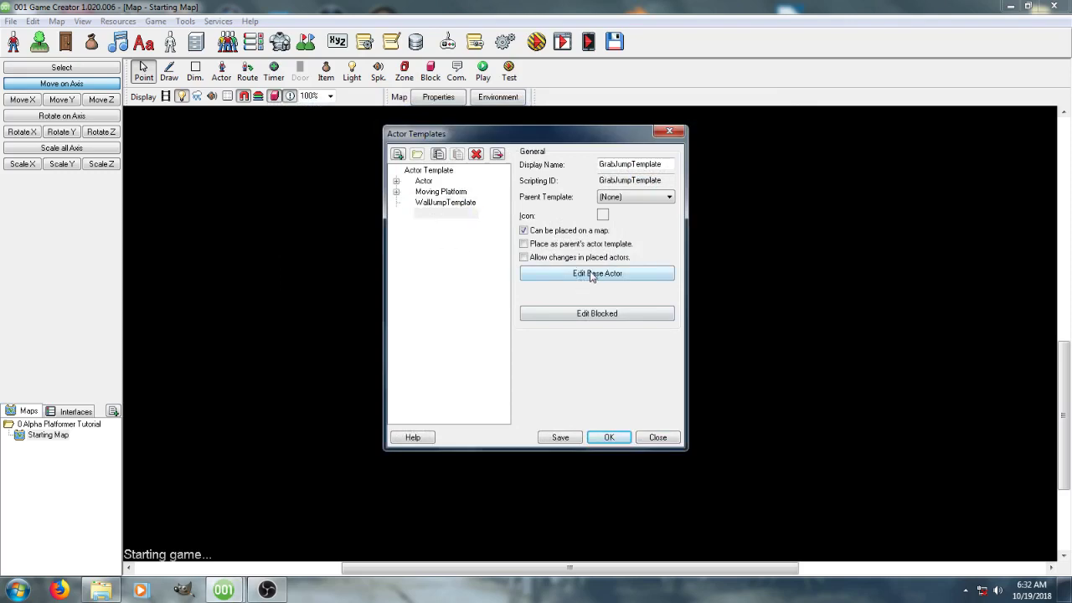
{"action": "left_click", "coordinate": [586, 274]}
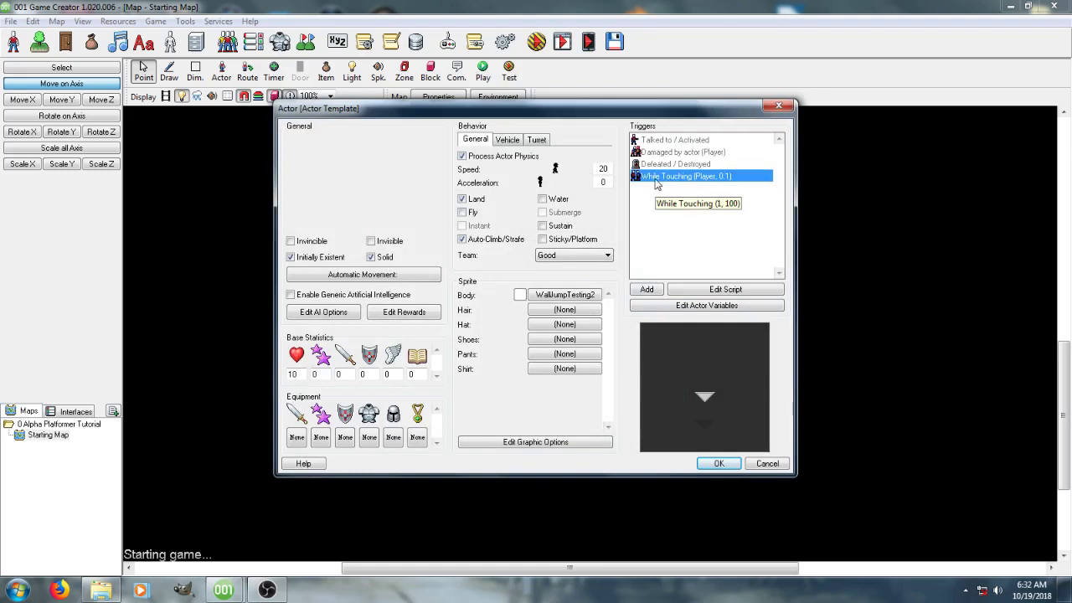
{"action": "double_click", "coordinate": [686, 177]}
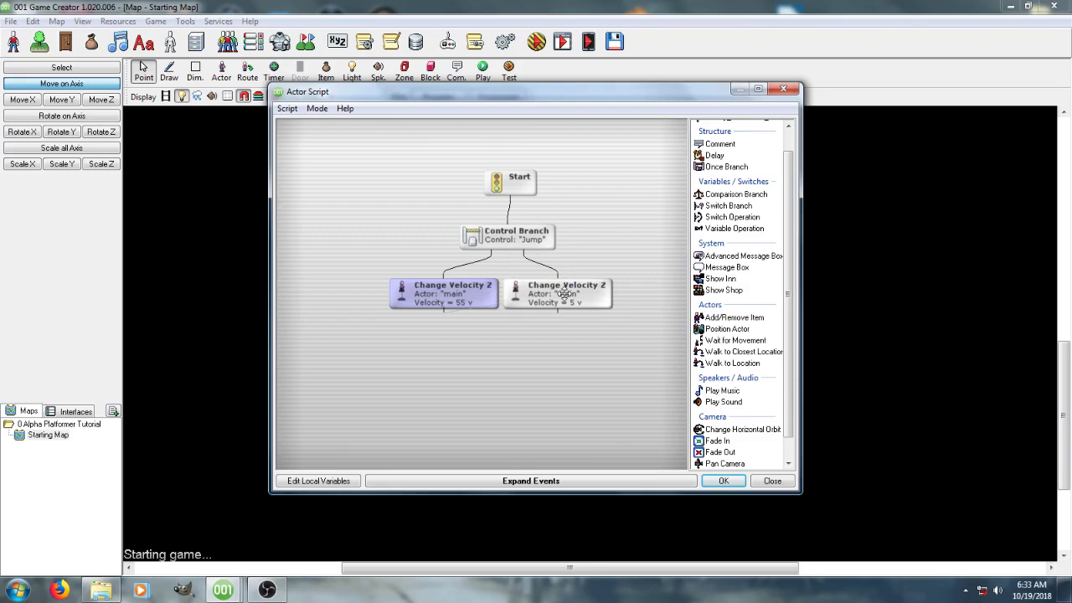
{"action": "left_click", "coordinate": [724, 480]}
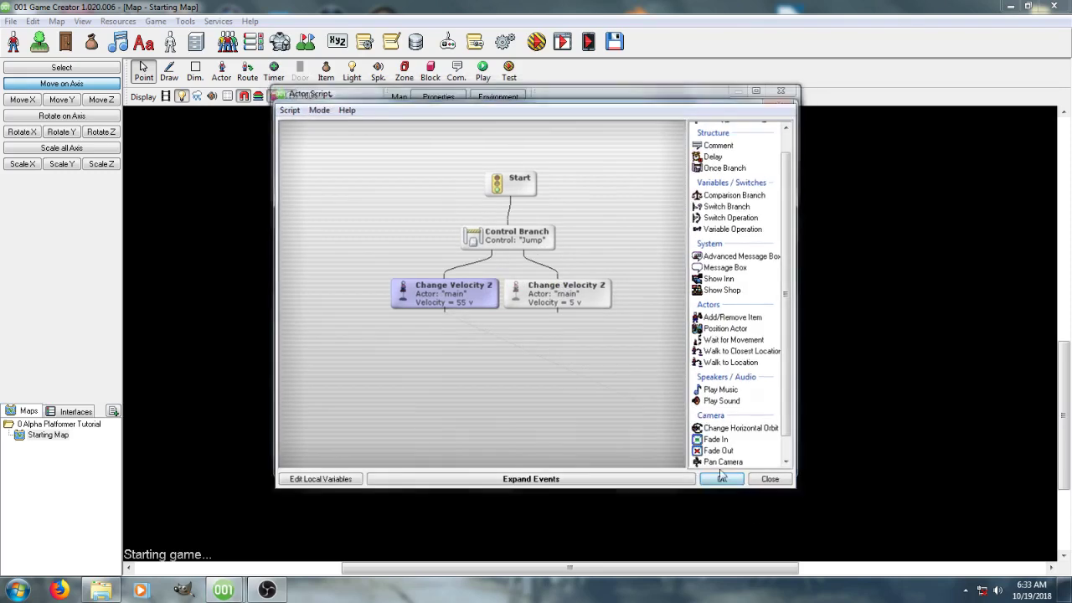
{"action": "left_click", "coordinate": [711, 464]}
{"action": "left_click", "coordinate": [613, 435]}
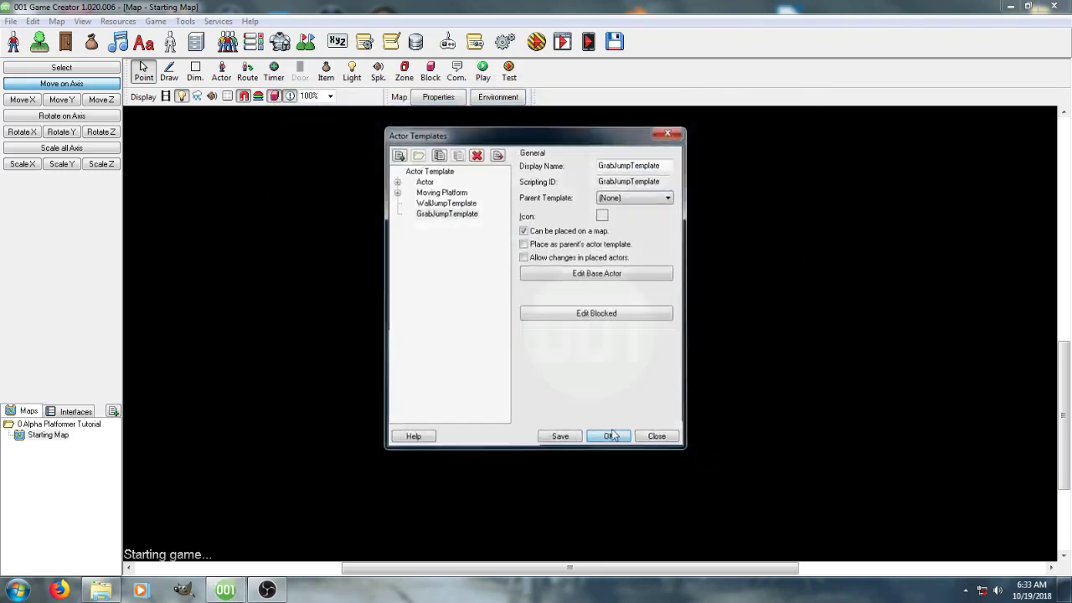
Step: Locate the GrabJumpTemplate 2 actor on the icy floor, inspect its triggers and accept the actor settings
{"action": "middle_click_drag", "start_coordinate": [532, 372], "coordinate": [602, 359]}
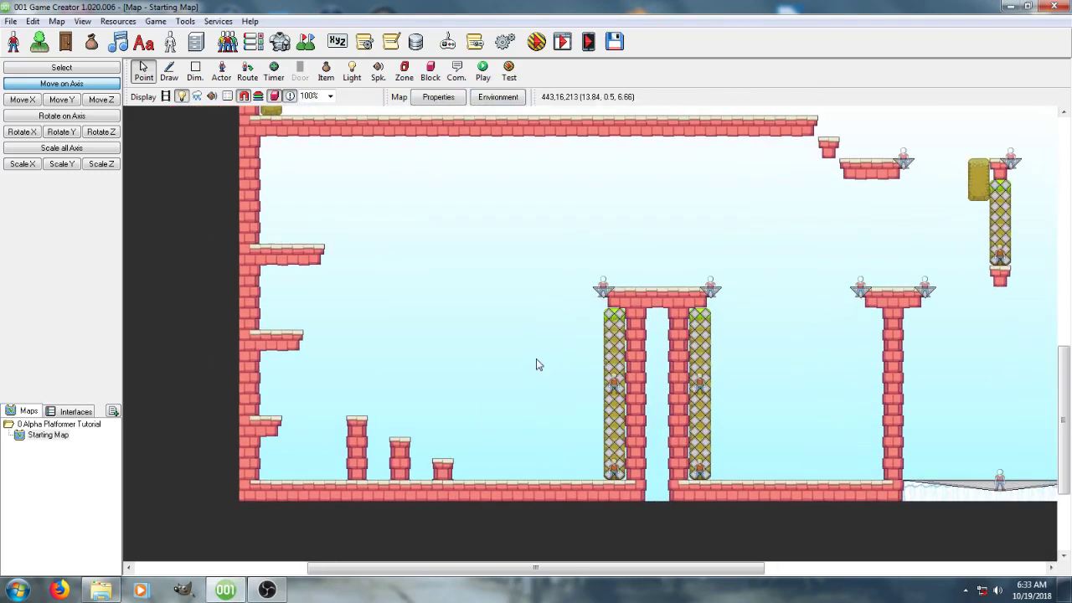
{"action": "middle_click_drag", "start_coordinate": [850, 353], "coordinate": [480, 285]}
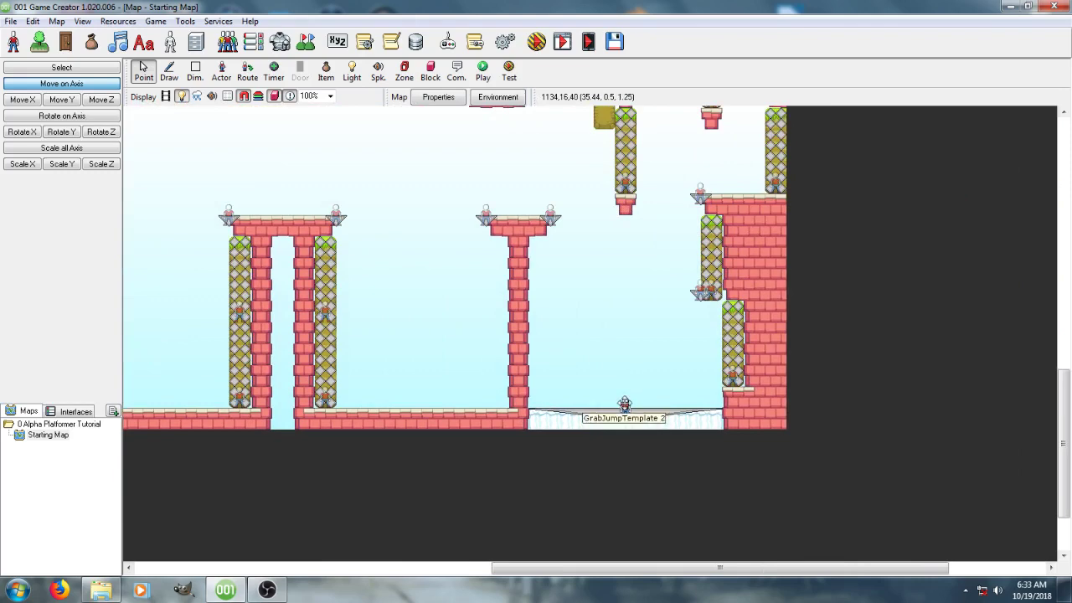
{"action": "double_click", "coordinate": [624, 403]}
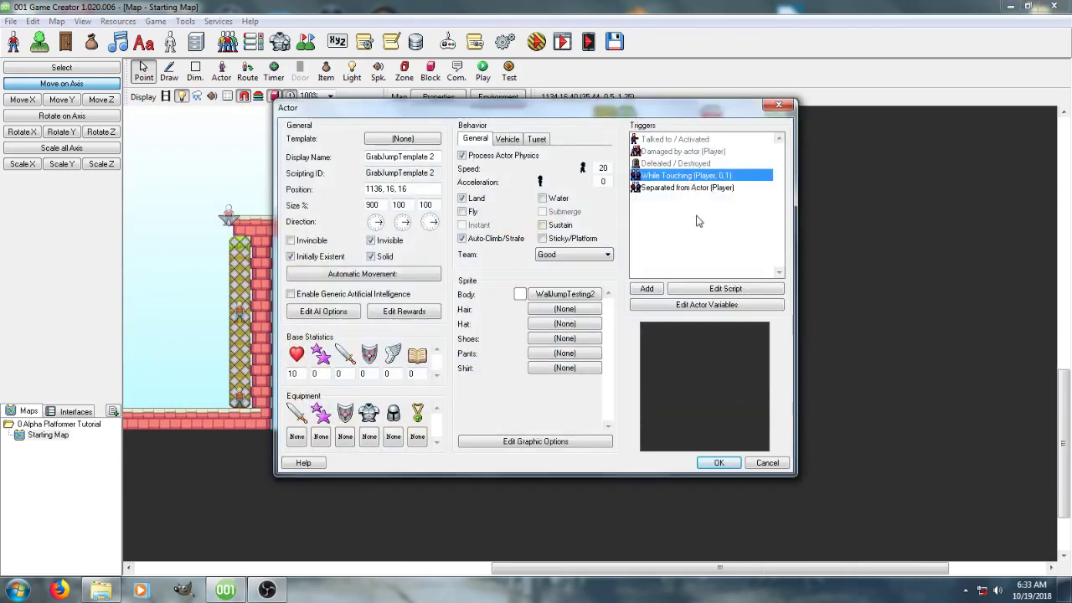
{"action": "left_click", "coordinate": [719, 462]}
Step: Playtest the map from just above the icy floor, running back and forth and jumping on the ice
{"action": "left_click", "coordinate": [483, 70]}
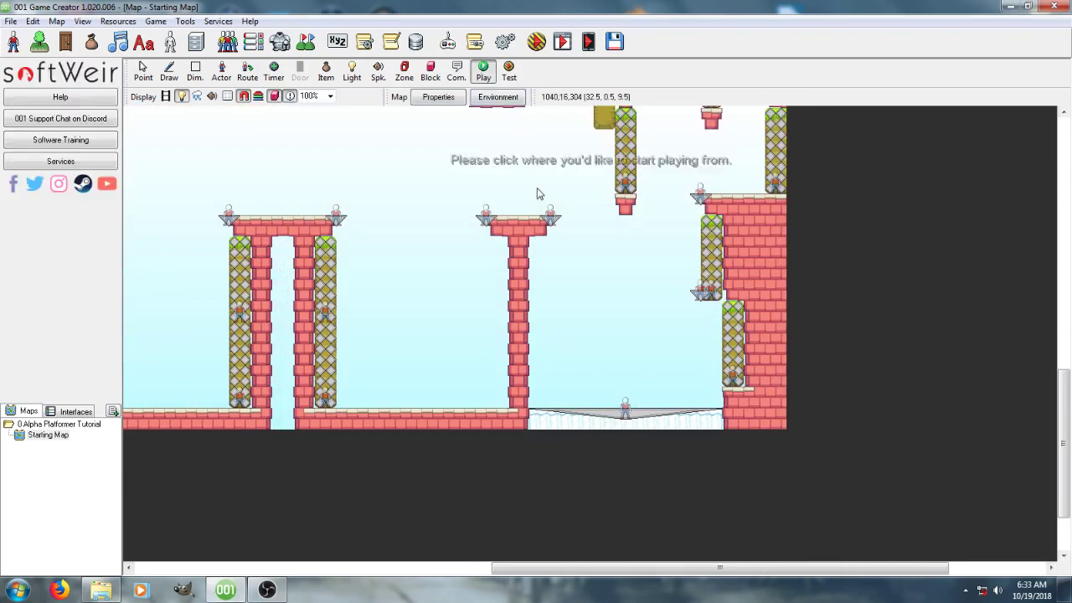
{"action": "left_click", "coordinate": [539, 174]}
{"action": "left_click", "coordinate": [629, 387]}
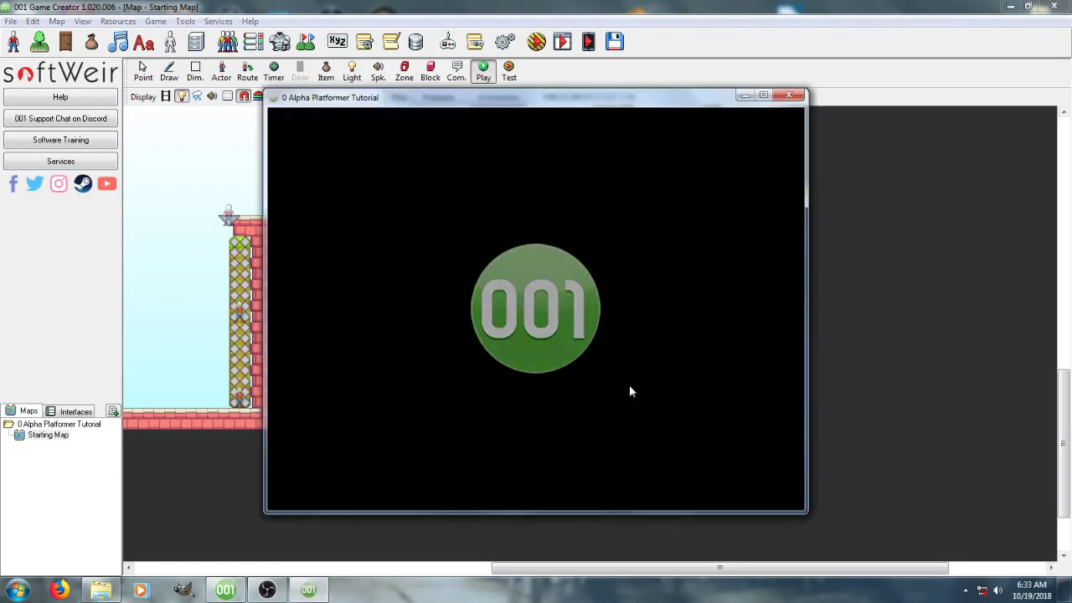
{"action": "key", "text": "Right"}
{"action": "key", "text": "Left"}
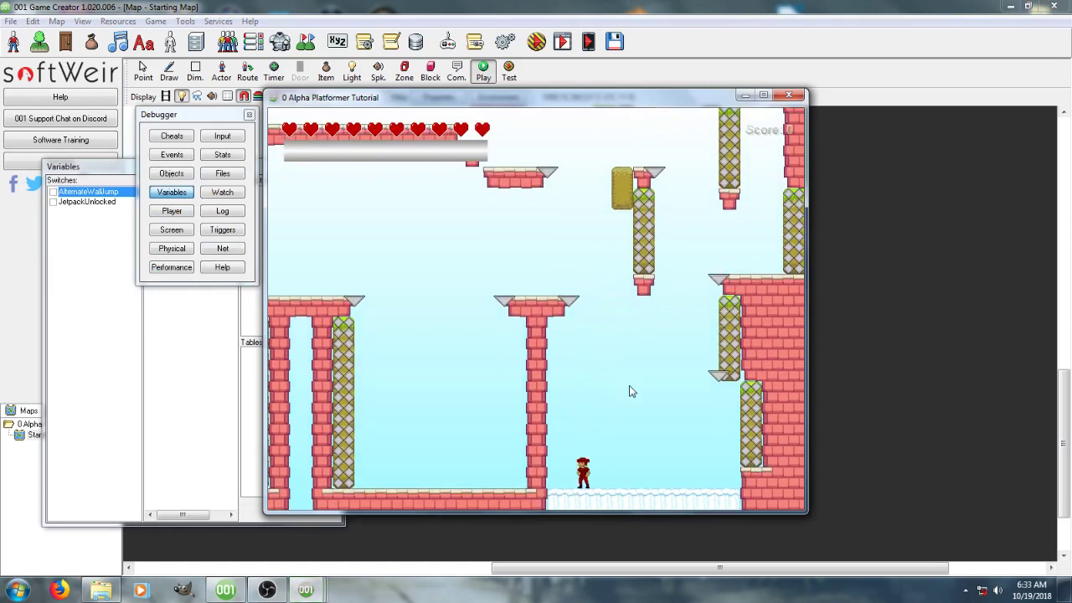
{"action": "key", "text": "Right"}
{"action": "key", "text": "Left"}
{"action": "key", "text": "Right"}
{"action": "key", "text": "Right"}
{"action": "key", "text": "Left"}
{"action": "key", "text": "space"}
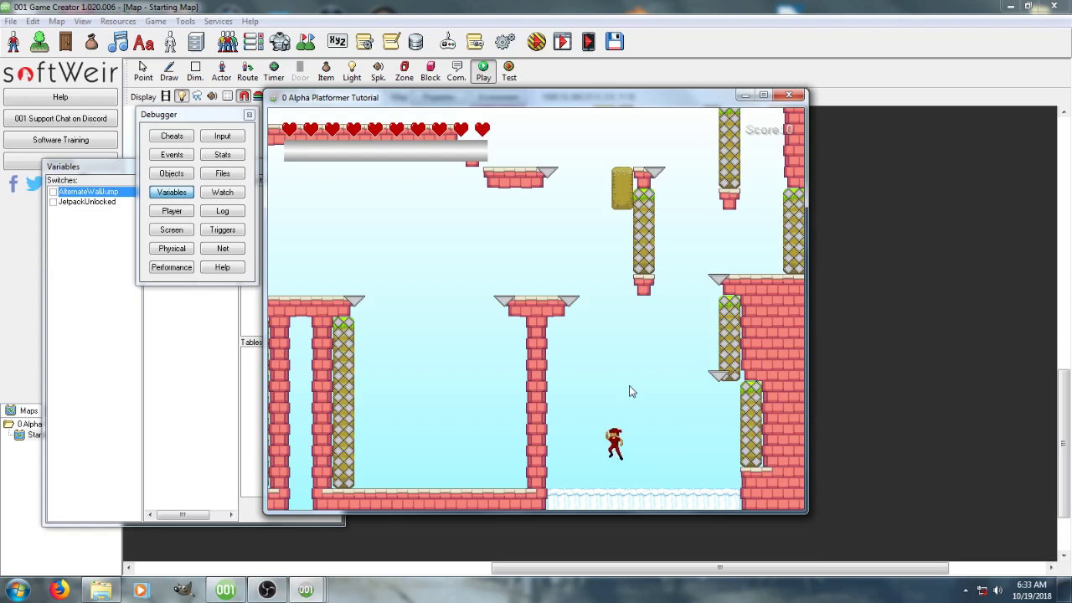
Step: Test jumping from the ice up the wall-jump columns to the brown block, then end the playtest
{"action": "key", "text": "space"}
{"action": "key", "text": "Right"}
{"action": "key", "text": "Right"}
{"action": "key", "text": "space"}
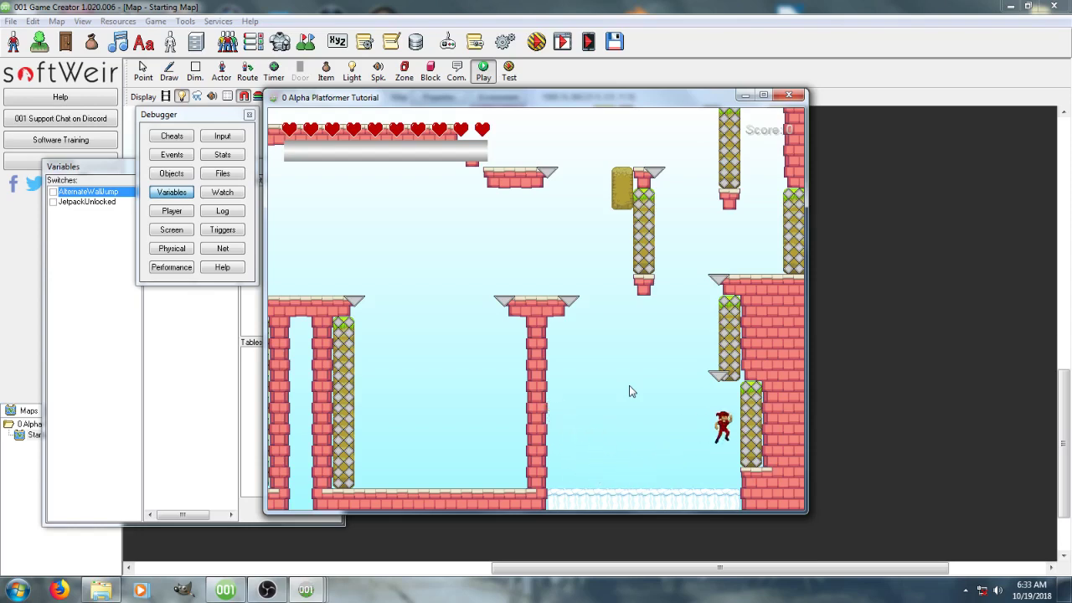
{"action": "key", "text": "space"}
{"action": "key", "text": "space"}
{"action": "key", "text": "Right"}
{"action": "key", "text": "space"}
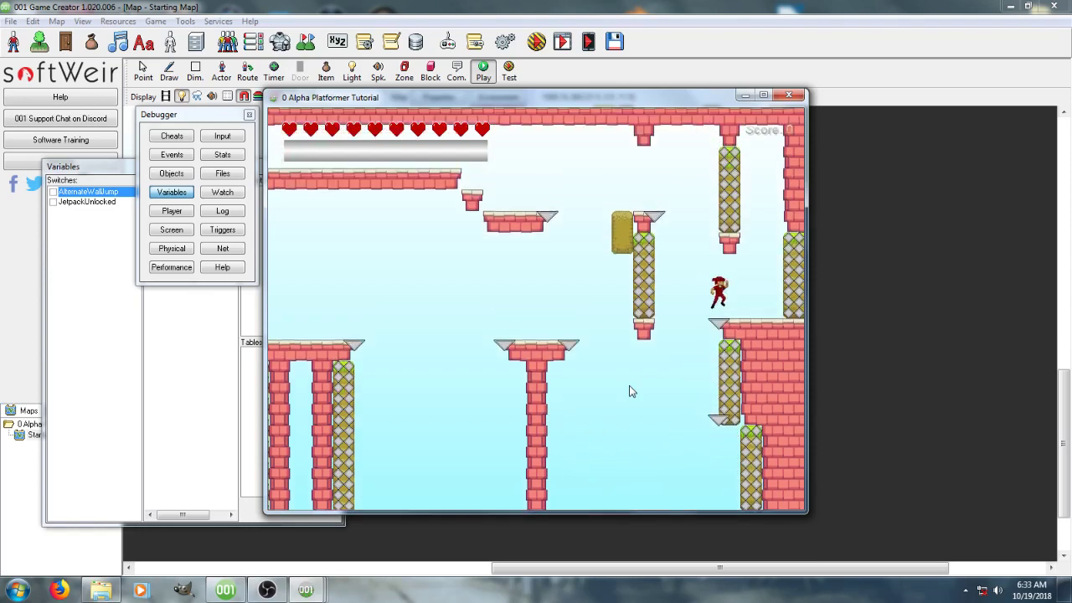
{"action": "key", "text": "Right"}
{"action": "key", "text": "Left"}
{"action": "key", "text": "space"}
{"action": "key", "text": "Left"}
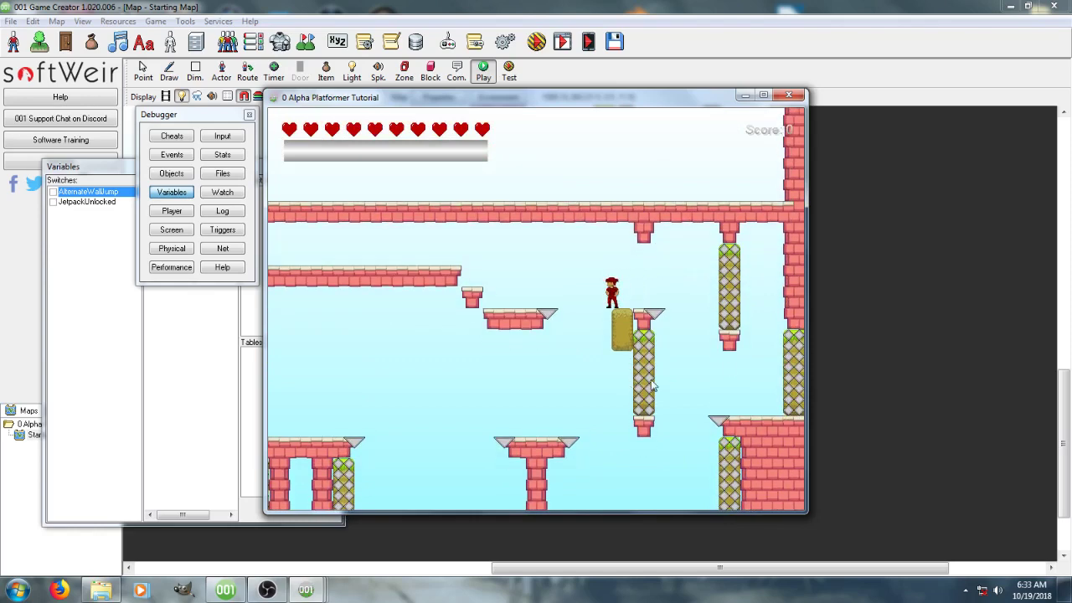
{"action": "left_click", "coordinate": [791, 96]}
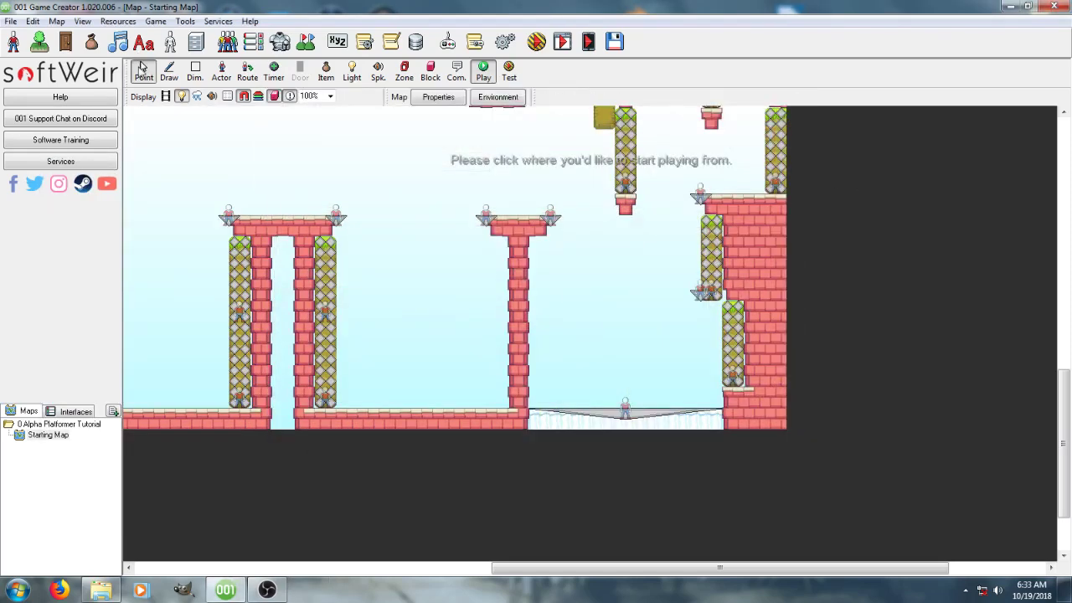
Step: Reopen the GrabJumpTemplate 2 actor in Point mode, view its Separated from Actor script and close the script
{"action": "left_click", "coordinate": [143, 72]}
{"action": "double_click", "coordinate": [624, 411]}
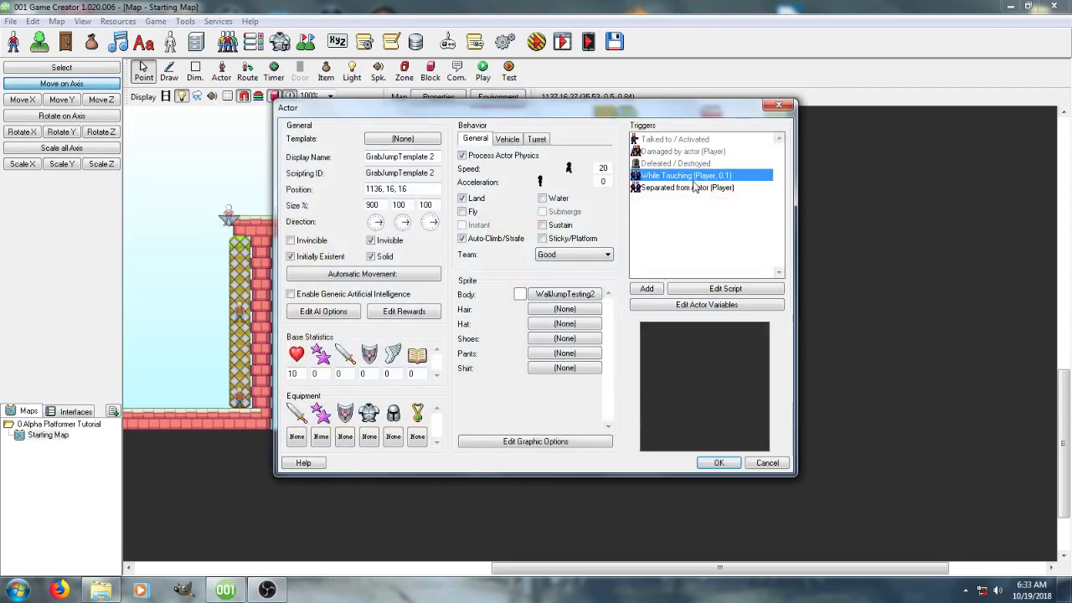
{"action": "left_click", "coordinate": [695, 187]}
{"action": "double_click", "coordinate": [694, 188]}
{"action": "left_click", "coordinate": [775, 482]}
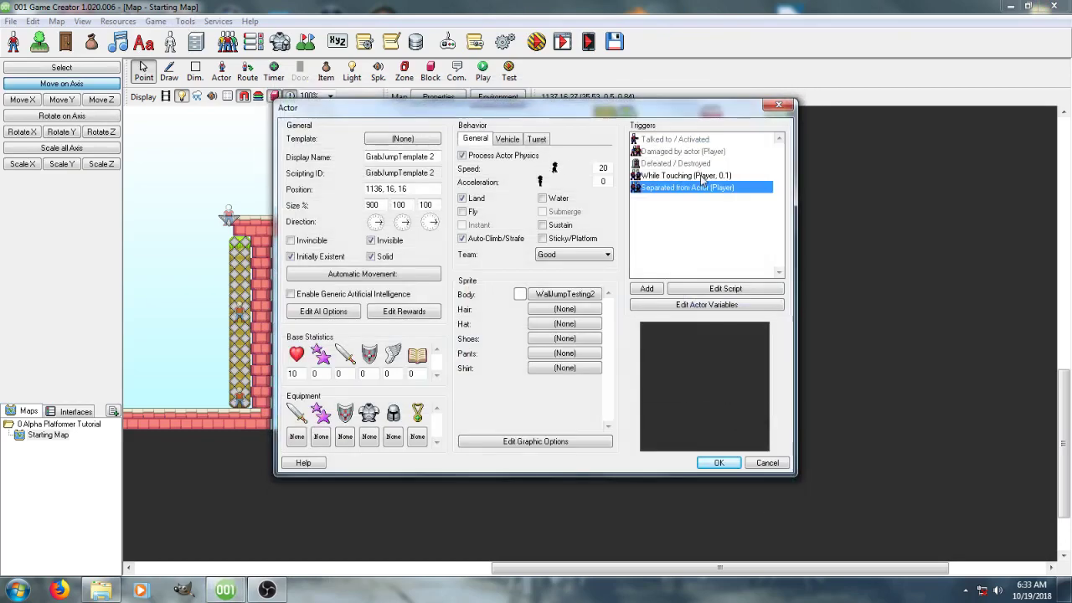
Step: Examine the acceleration comparison and its not-equal path in the icy floor actor's While Touching script, then accept the script
{"action": "left_click", "coordinate": [702, 177]}
{"action": "double_click", "coordinate": [702, 176]}
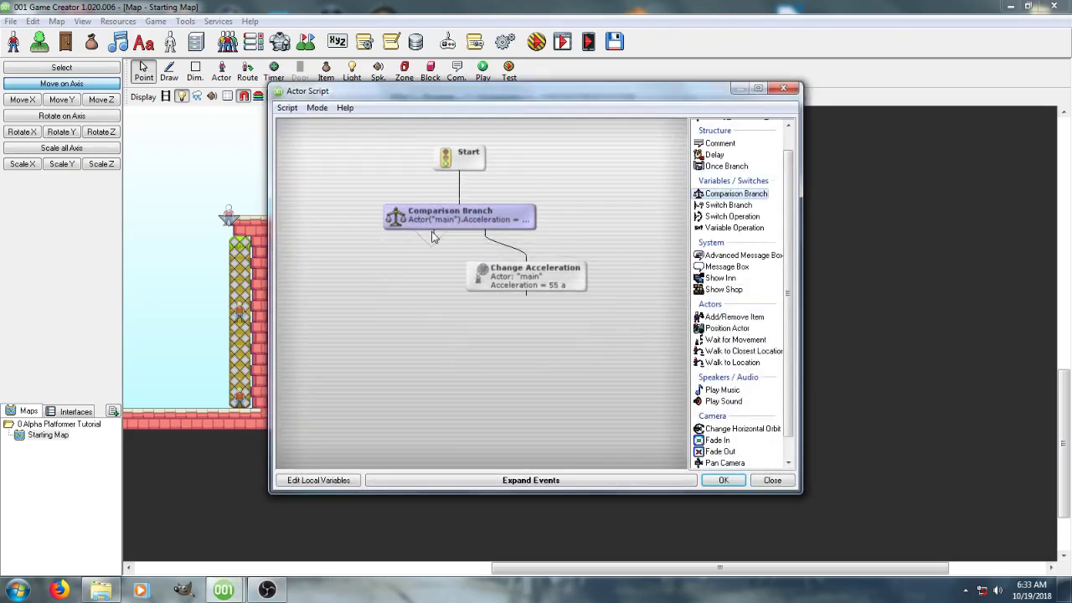
{"action": "double_click", "coordinate": [486, 219]}
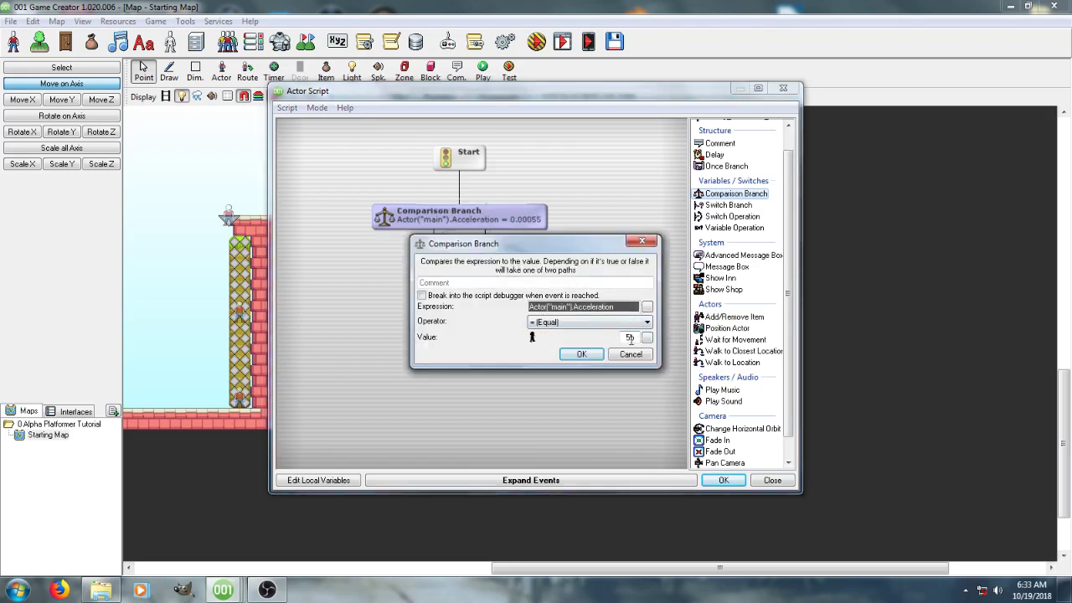
{"action": "left_click", "coordinate": [581, 355]}
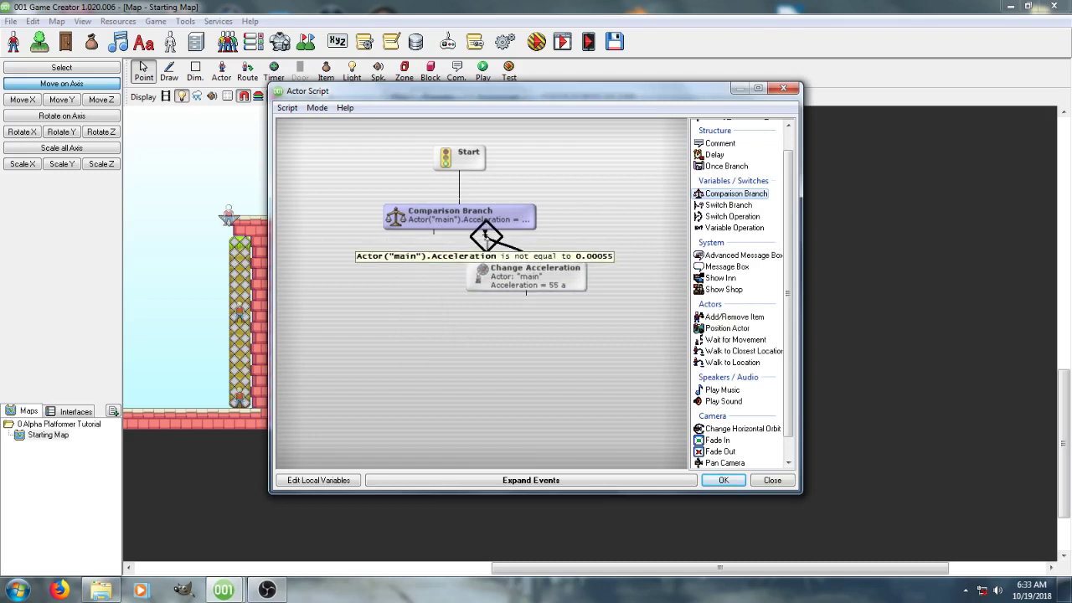
{"action": "left_click_drag", "start_coordinate": [434, 232], "coordinate": [502, 267]}
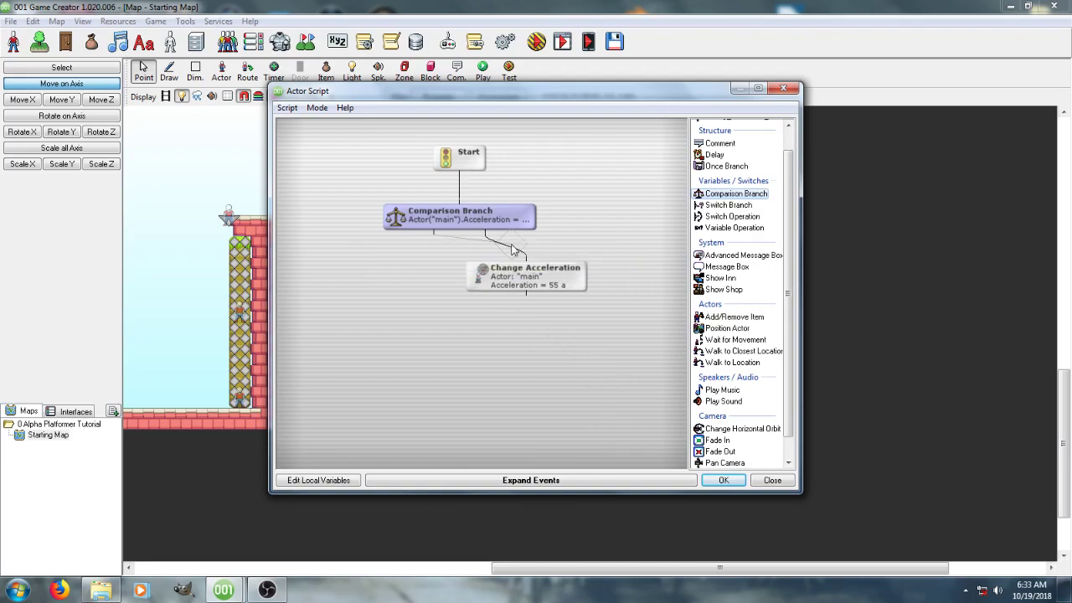
{"action": "left_click", "coordinate": [722, 480]}
Step: Examine the Change Acceleration event in the icy floor actor's Separated from Actor script
{"action": "double_click", "coordinate": [682, 187]}
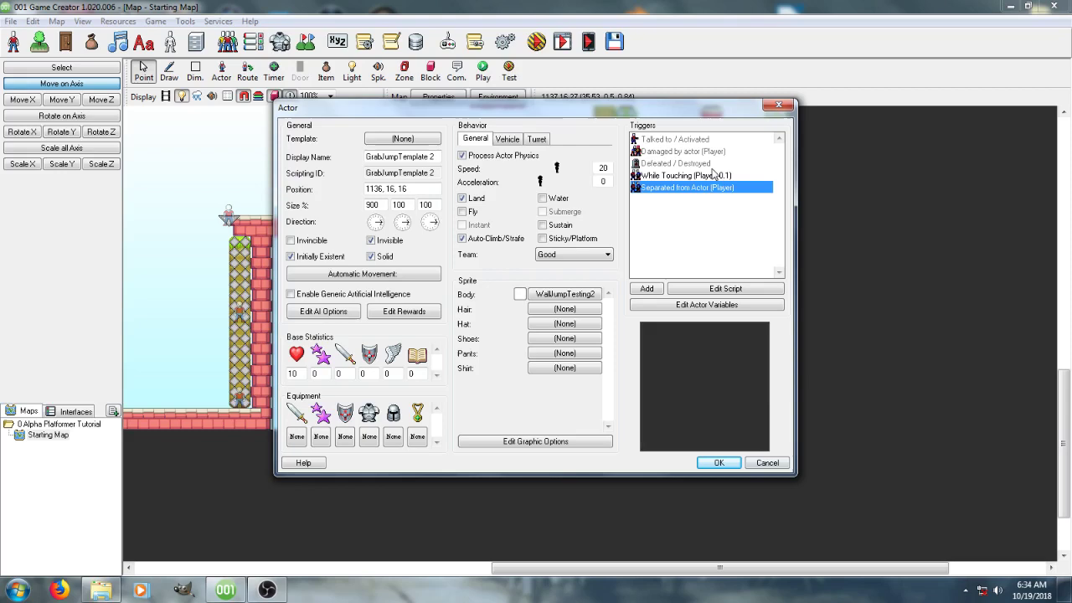
{"action": "double_click", "coordinate": [689, 187]}
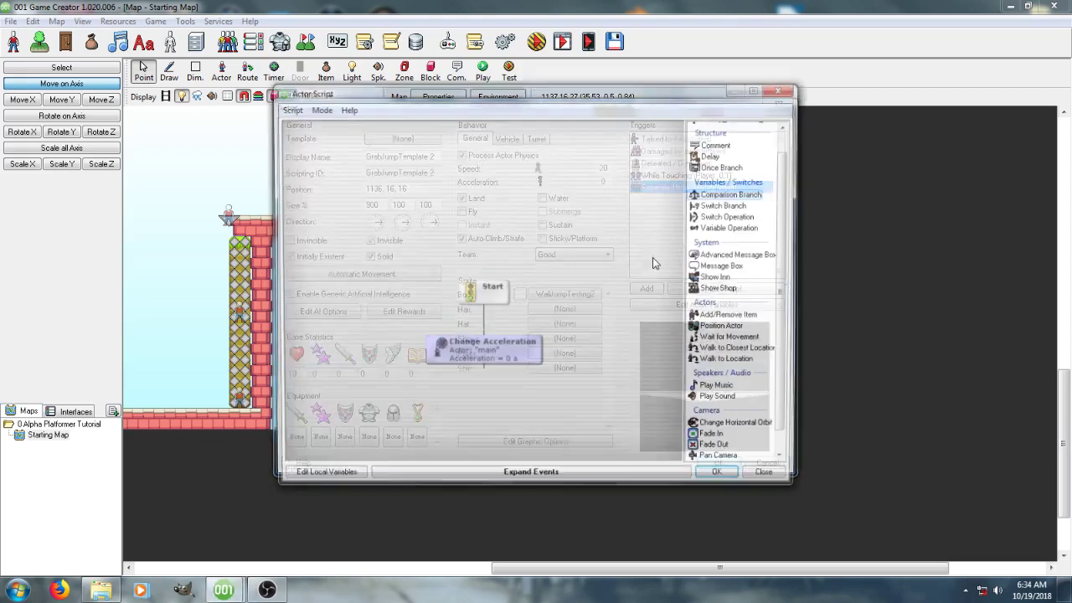
{"action": "left_click_drag", "start_coordinate": [535, 365], "coordinate": [547, 300]}
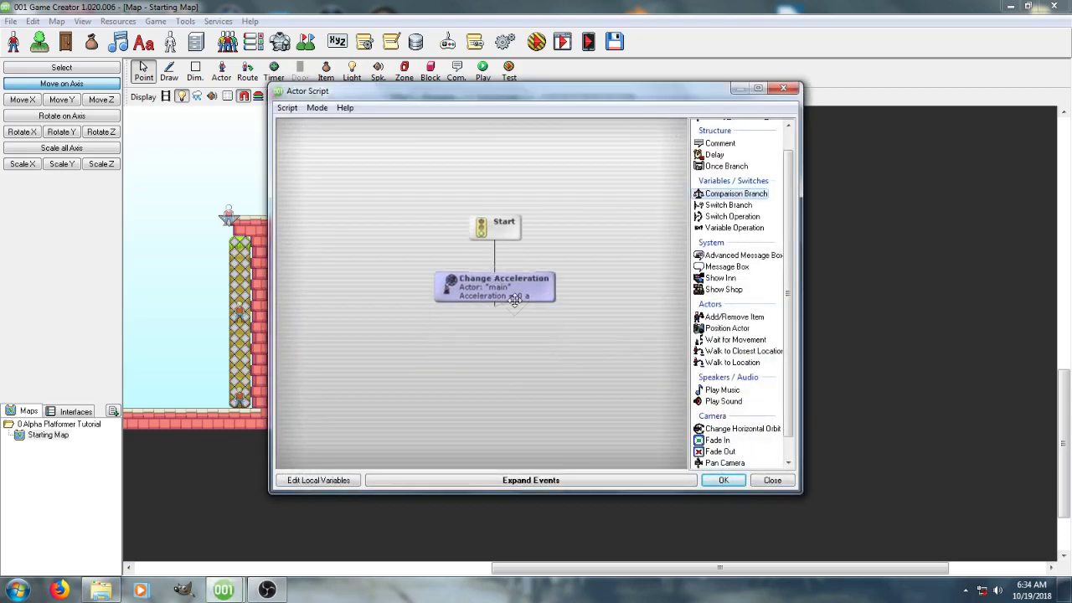
Step: Accept the icy floor actor's Separated from Actor script and its actor settings to return to the map
{"action": "left_click", "coordinate": [723, 480]}
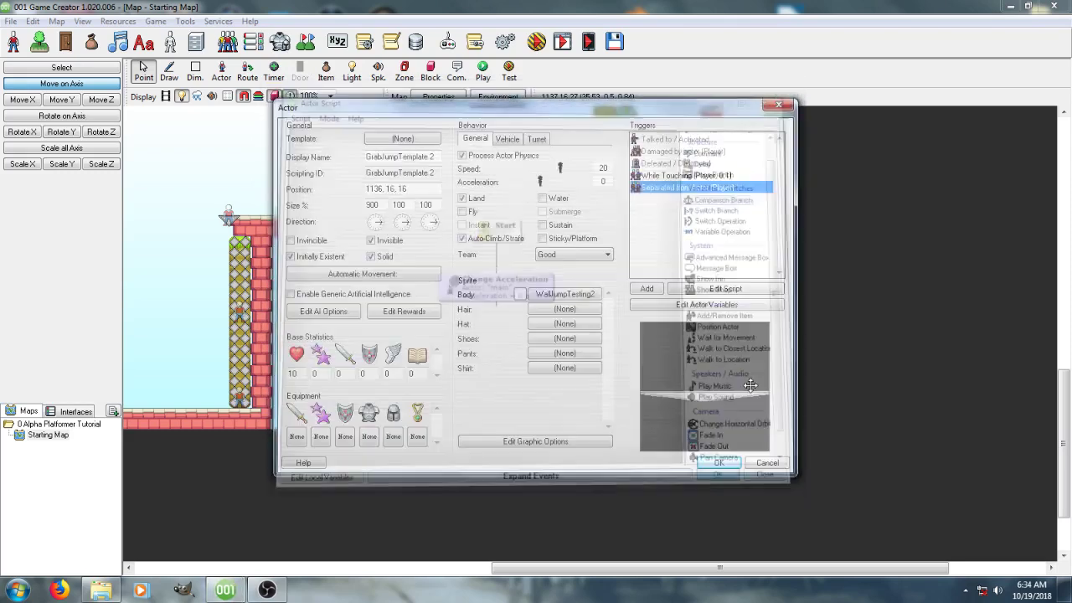
{"action": "left_click", "coordinate": [718, 465]}
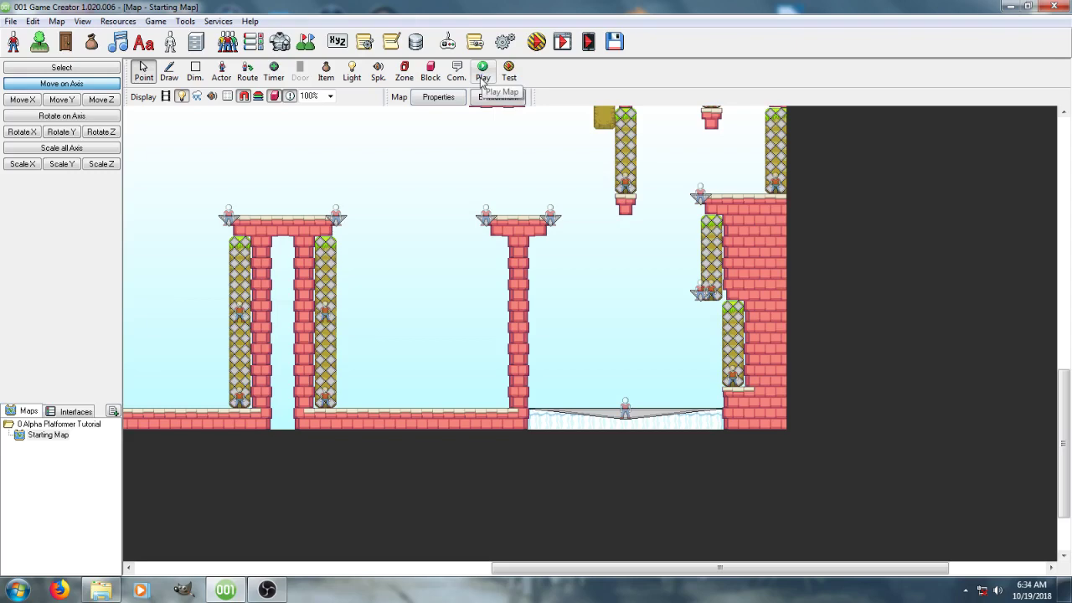
{"action": "scroll", "coordinate": [515, 234], "scroll_direction": "up", "scroll_amount": 3}
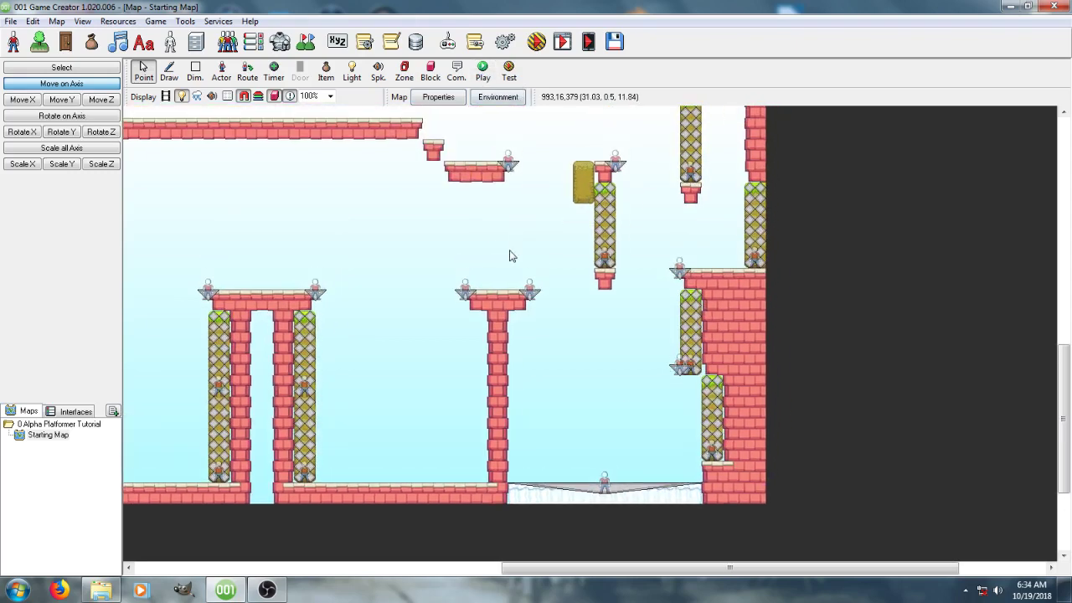
{"action": "scroll", "coordinate": [528, 268], "scroll_direction": "up", "scroll_amount": 2}
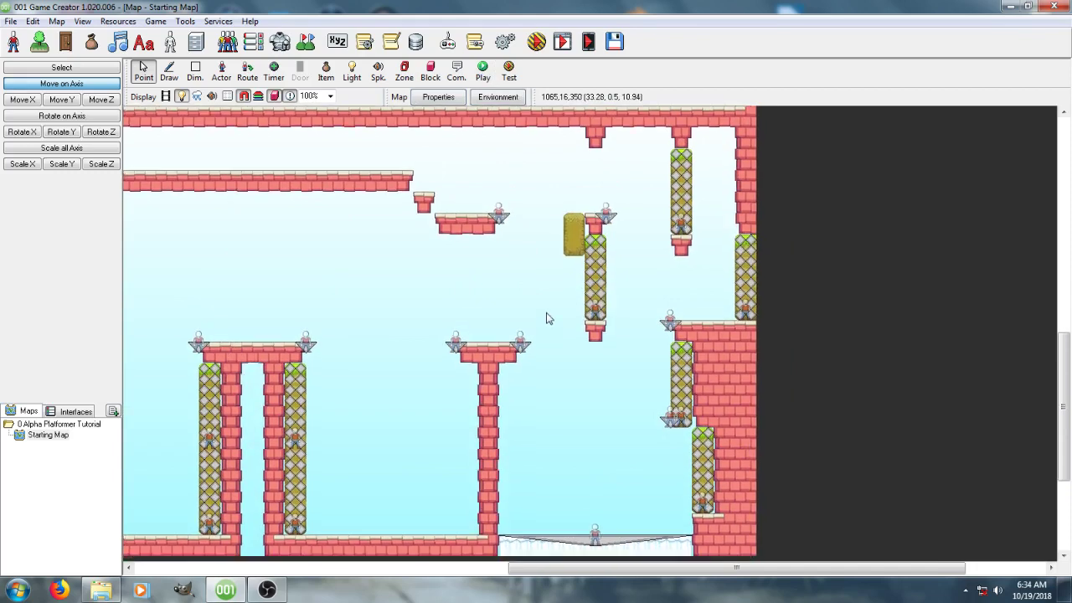
{"action": "middle_click_drag", "start_coordinate": [620, 327], "coordinate": [725, 263]}
{"action": "middle_click_drag", "start_coordinate": [604, 299], "coordinate": [692, 274]}
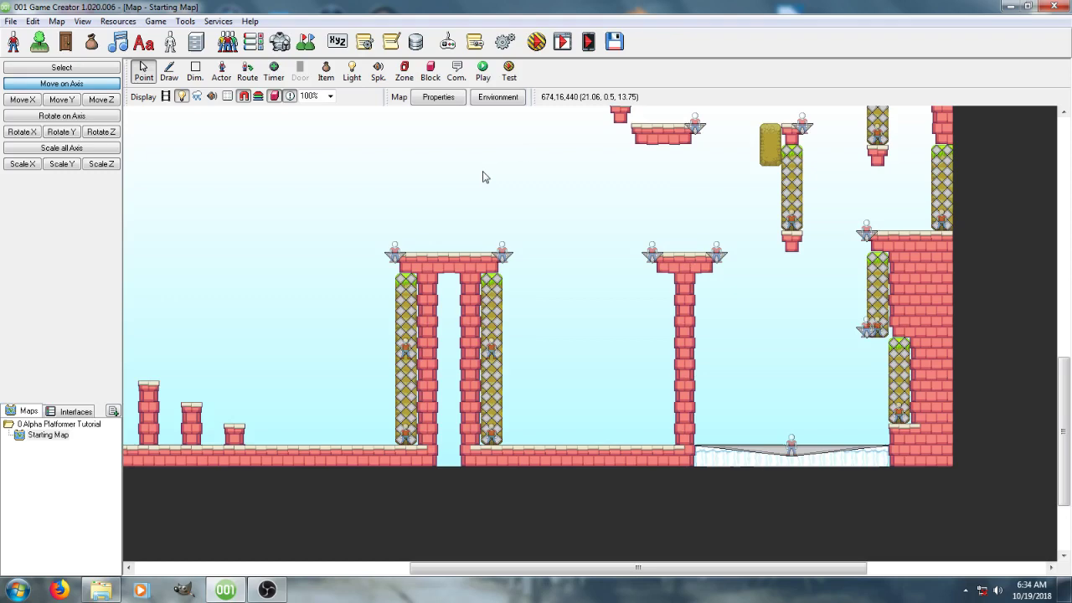
{"action": "middle_click_drag", "start_coordinate": [482, 175], "coordinate": [562, 260]}
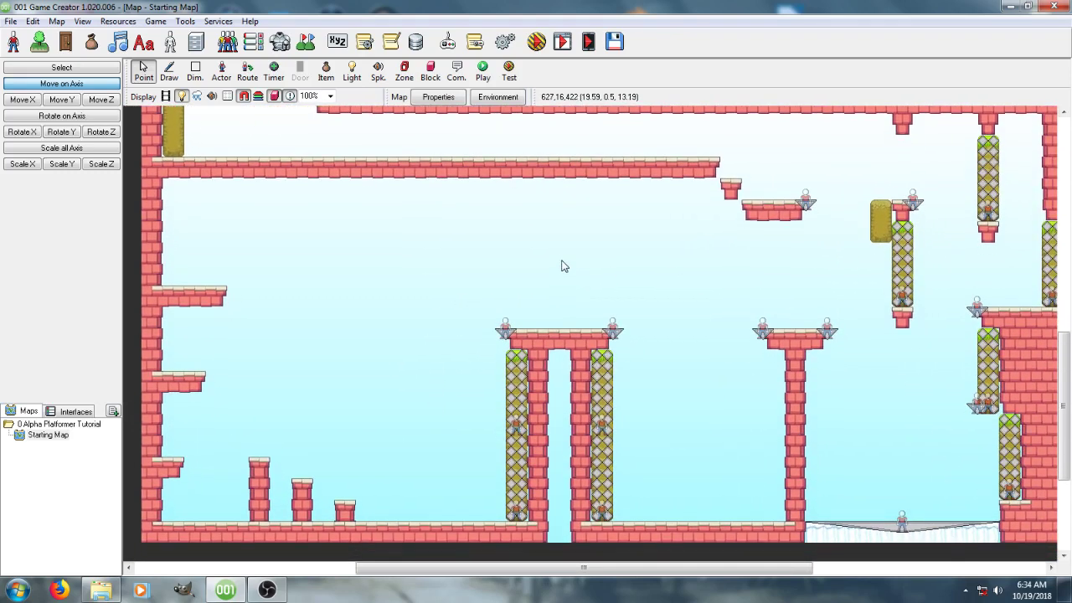